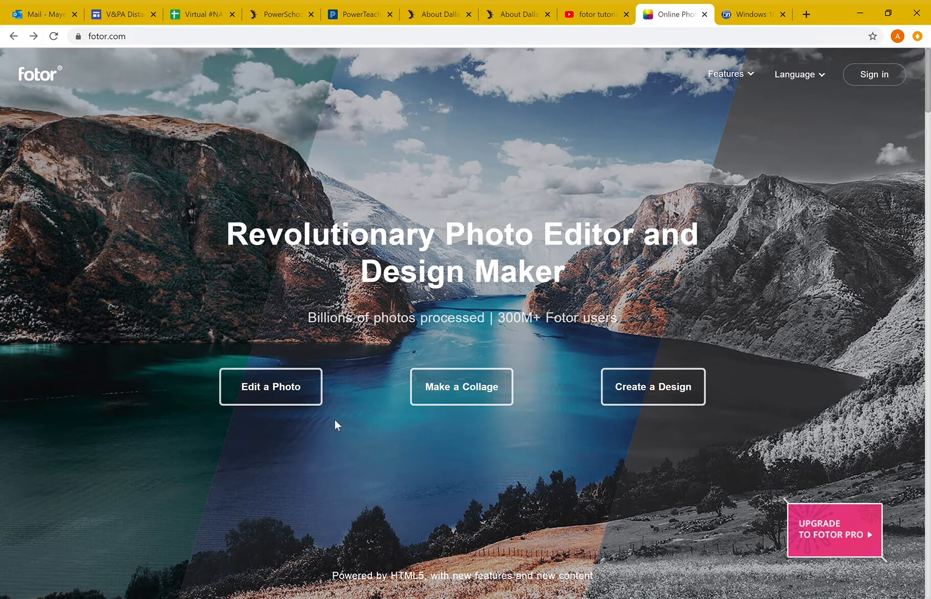
Open the photo editor, load the portrait of the man in the green gown, and dismiss the import tip
left_click(283, 391)
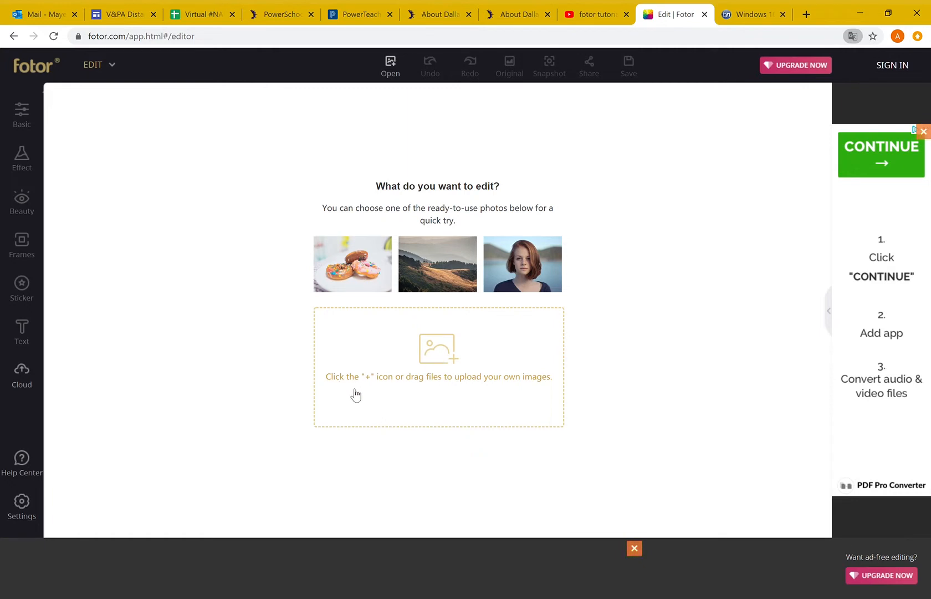
left_click(447, 367)
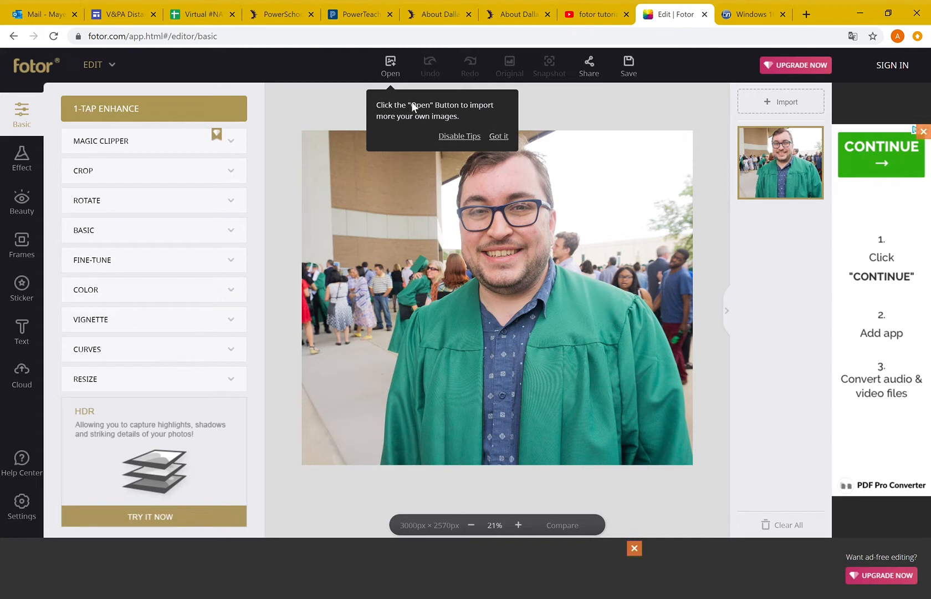
left_click(498, 136)
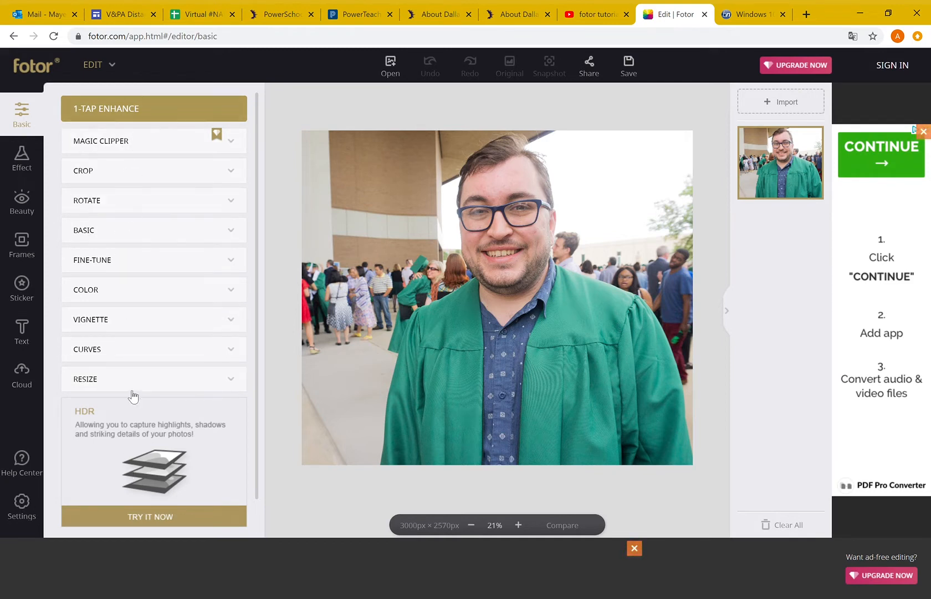
Apply 1-Tap Enhance to the portrait and look over the Magic Clipper options
left_click(156, 111)
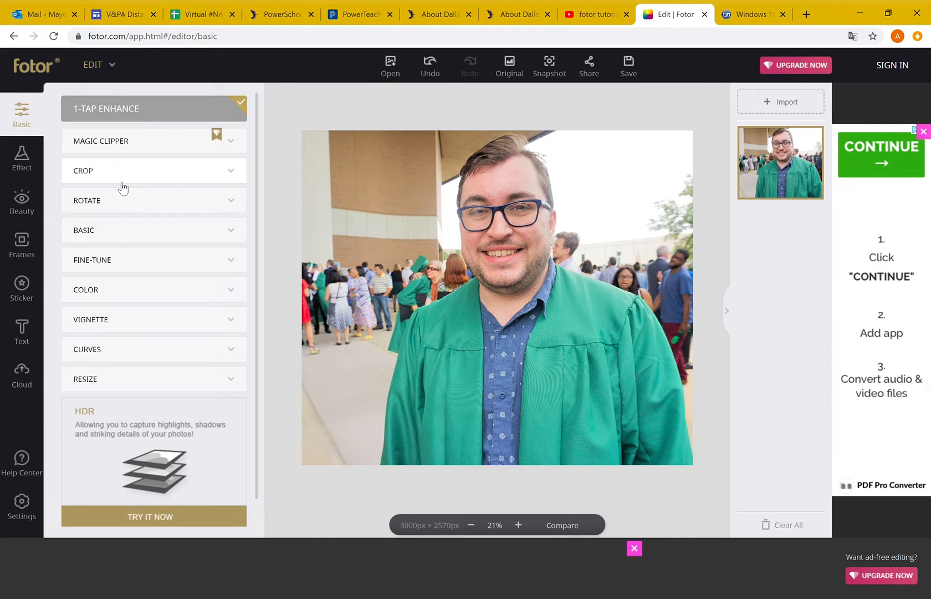
left_click(137, 143)
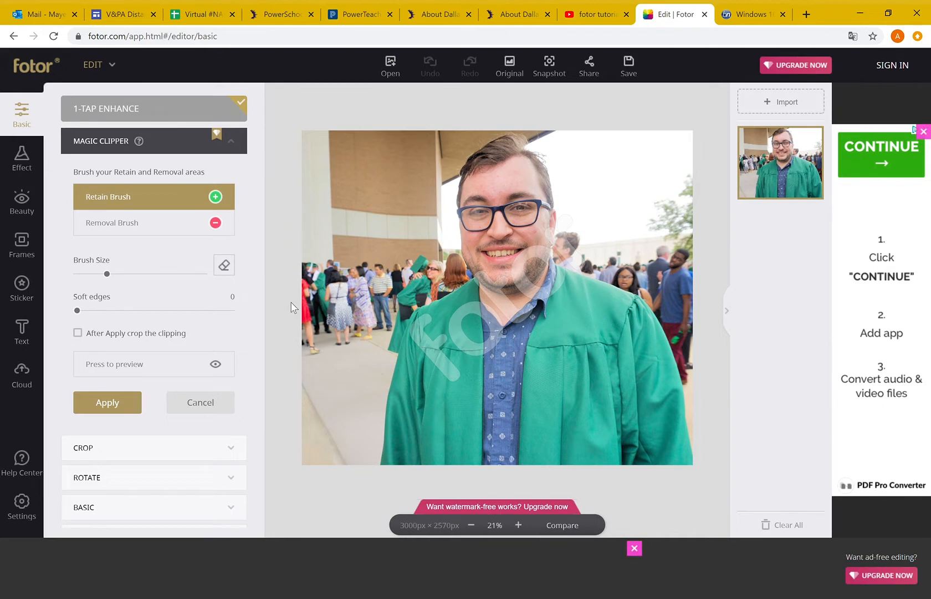
left_click(182, 142)
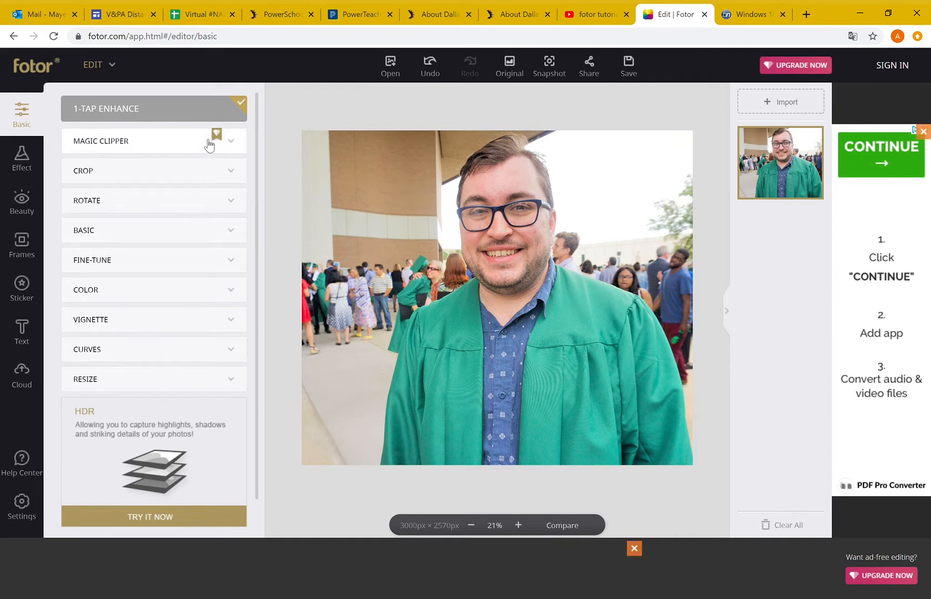
Crop the portrait in Freeform mode to 2495 x 2550, trimming mainly the strip along its left side
left_click(174, 180)
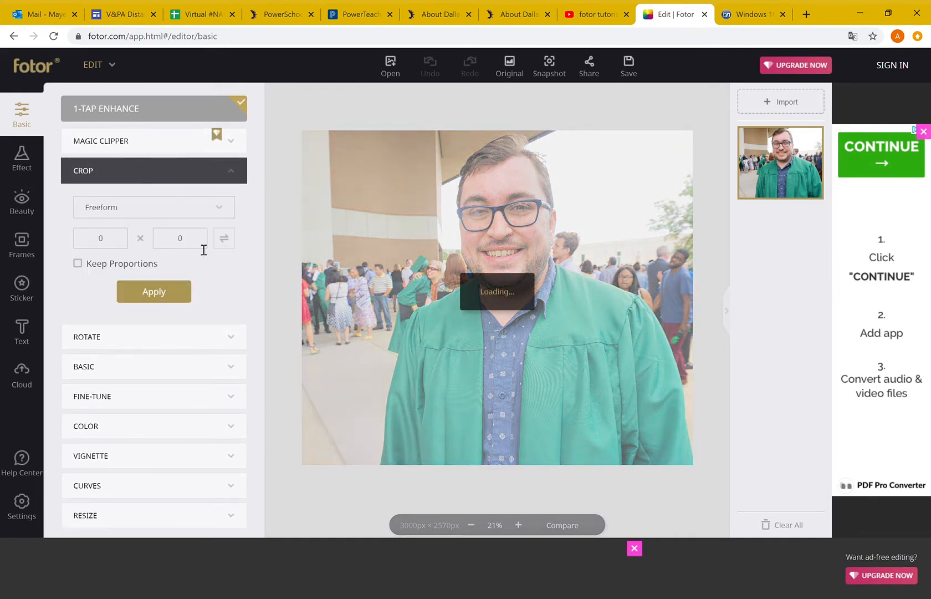
left_click(208, 213)
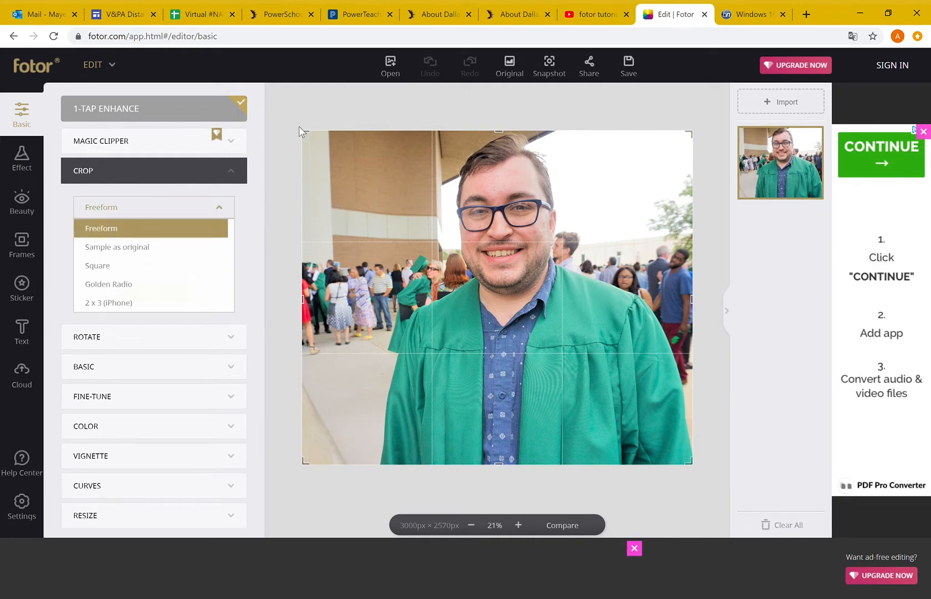
left_click_drag(306, 135, 372, 138)
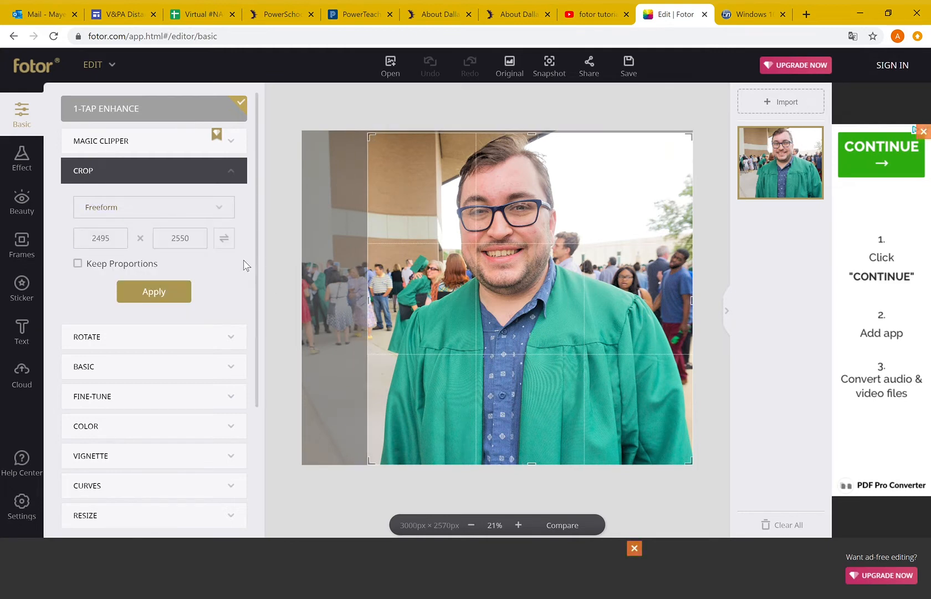
left_click(153, 295)
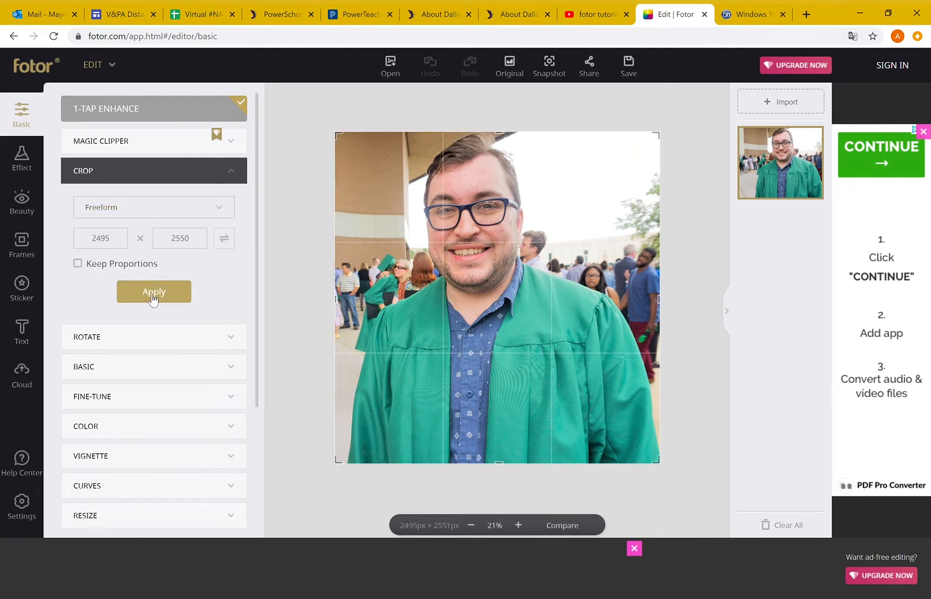
Rotate the cropped portrait counterclockwise through four quarter turns, a full circle
left_click(121, 334)
left_click(131, 238)
left_click(130, 238)
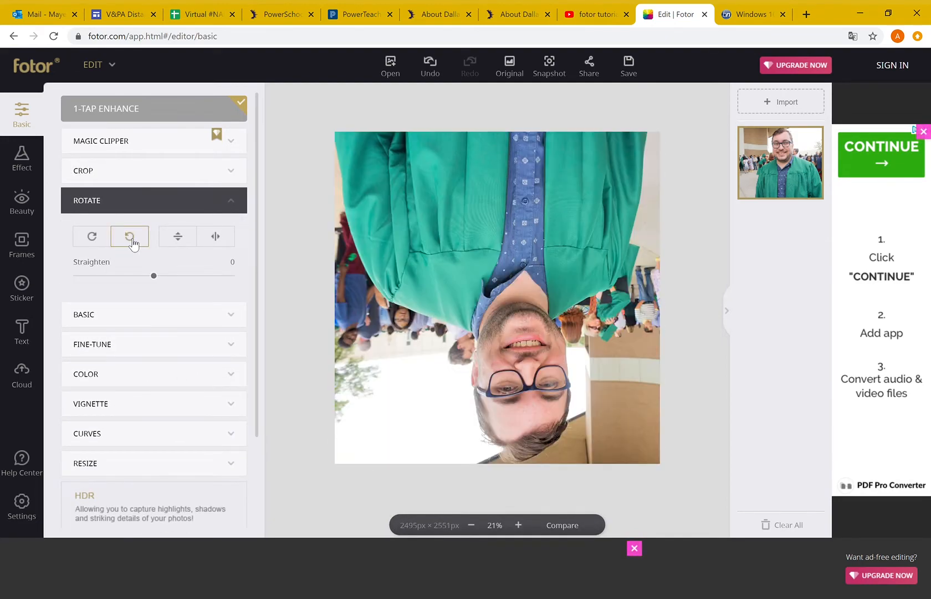
left_click(131, 238)
left_click(130, 238)
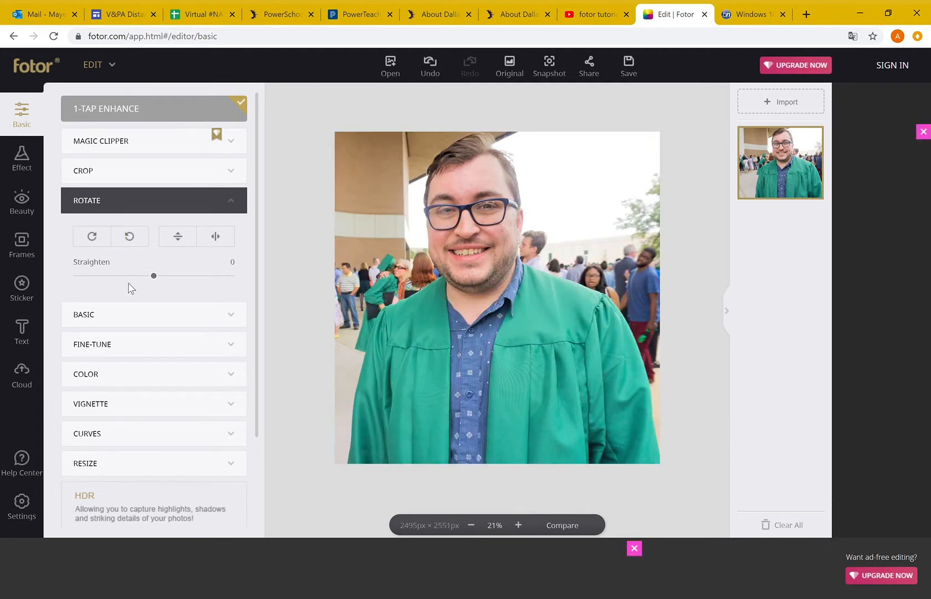
In the Basic adjustments, keep brightness at 0 and set contrast to 1, saturation to 1 and sharpness to about -8
left_click(133, 314)
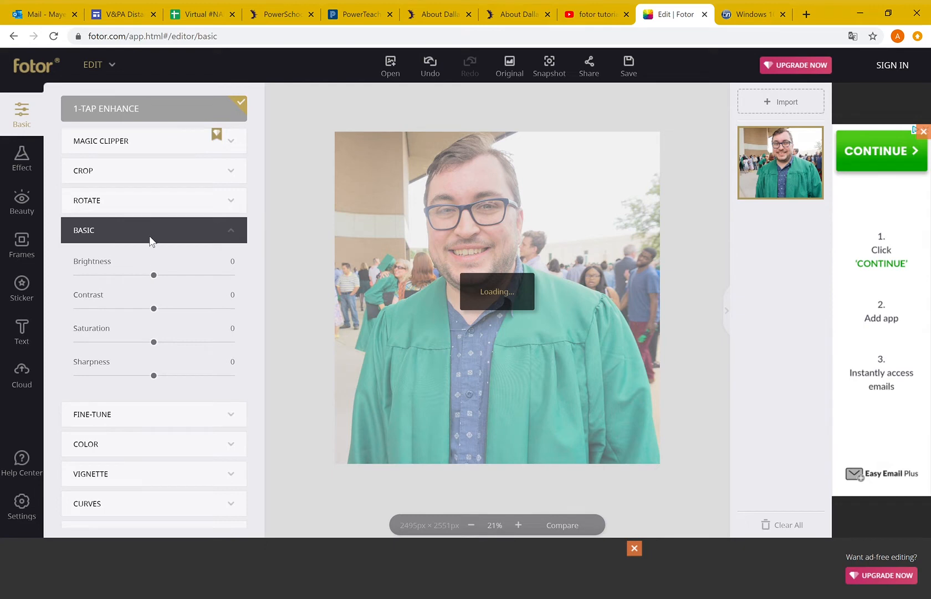
mouse_move(155, 276)
left_mouse_down()
mouse_move(104, 274)
mouse_move(183, 269)
mouse_move(155, 274)
left_mouse_up()
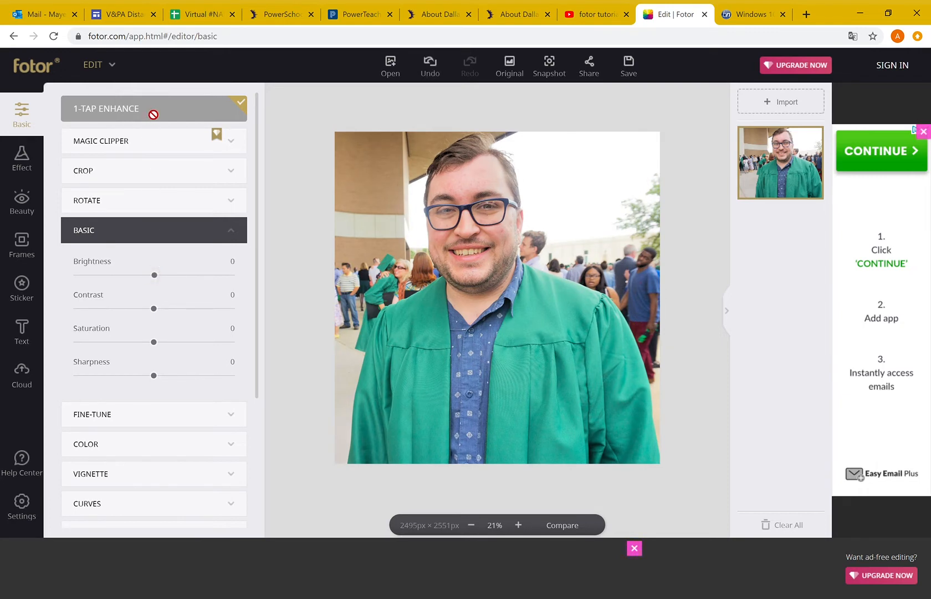
left_click_drag(160, 314, 152, 376)
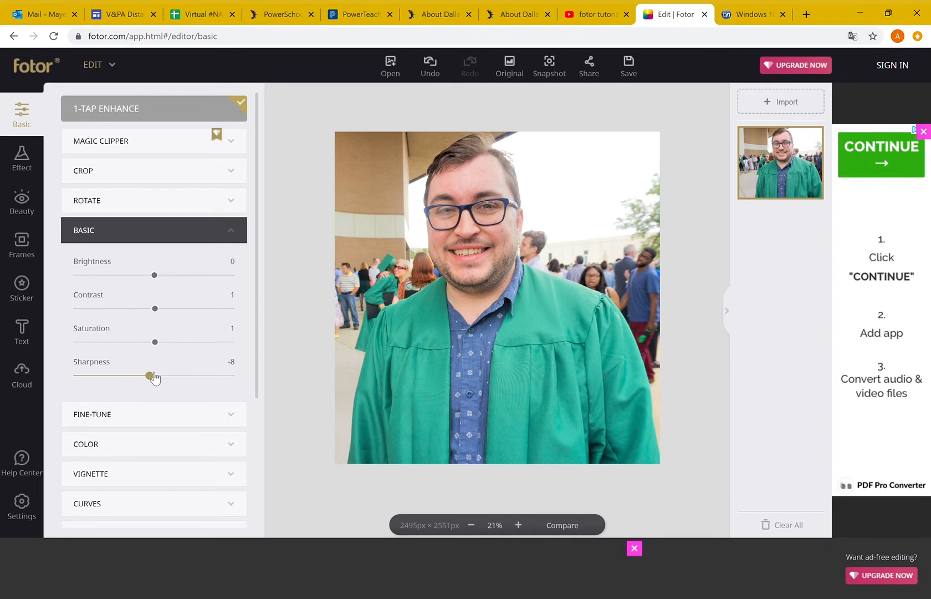
Fine-tune the portrait with exposure at 0, highlights at 55 and shadows at -100
left_click(148, 417)
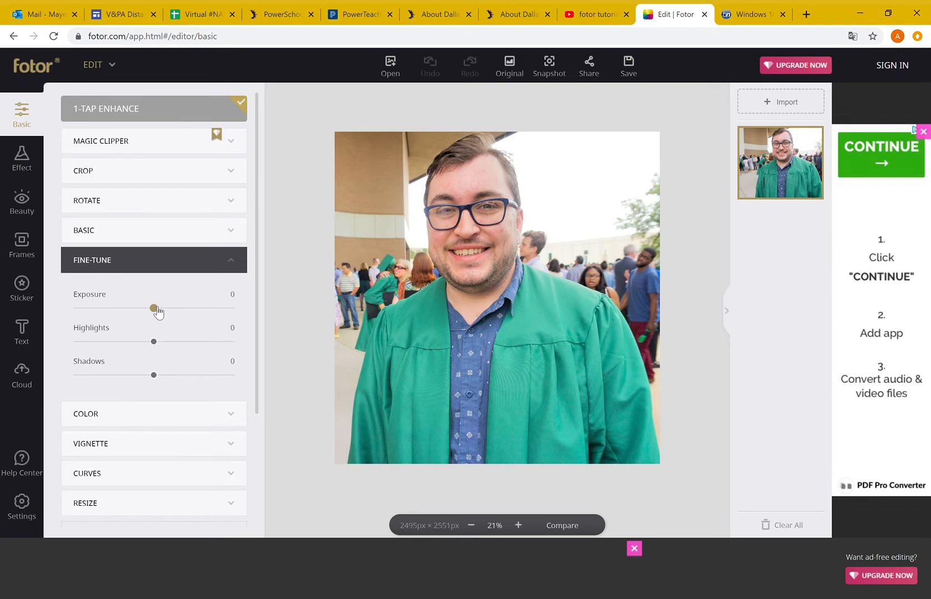
mouse_move(161, 312)
left_mouse_down()
mouse_move(203, 308)
mouse_move(155, 310)
left_mouse_up()
left_click_drag(160, 346, 207, 343)
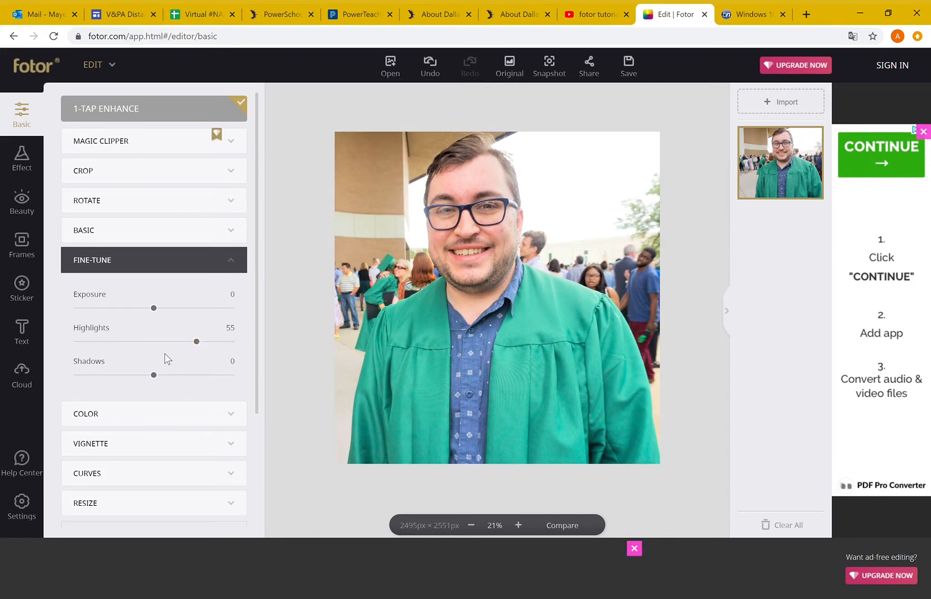
left_click_drag(159, 378, 64, 348)
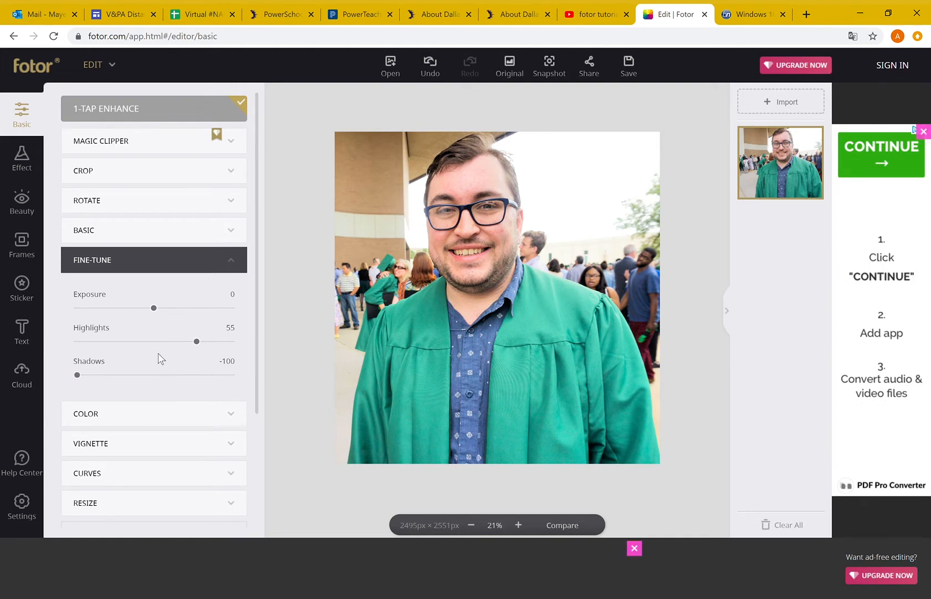
Try a color temperature of 100 and a tint of -50, returning each to about 0 after the trial
scroll(160, 359, "down", 3)
left_click(147, 265)
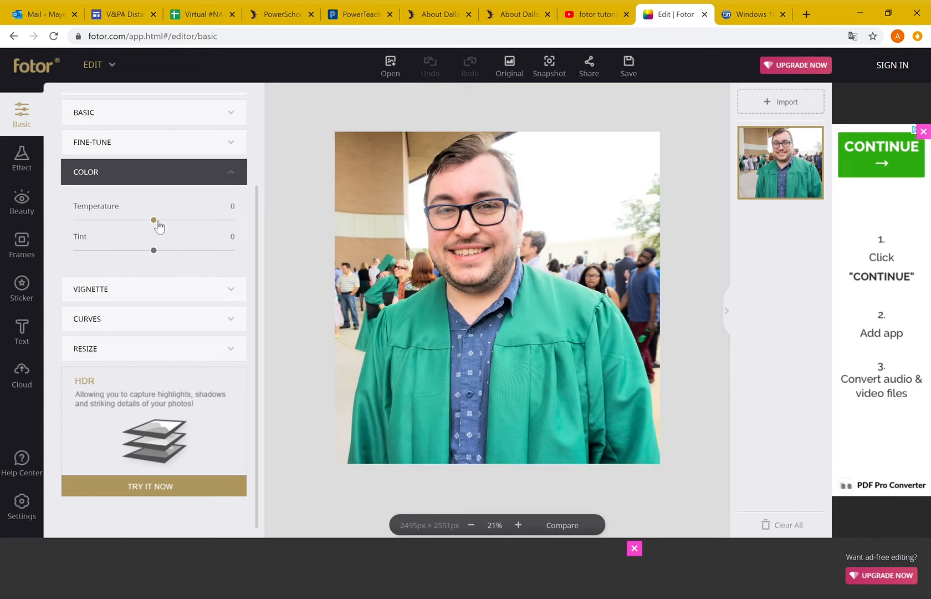
left_click_drag(158, 225, 236, 225)
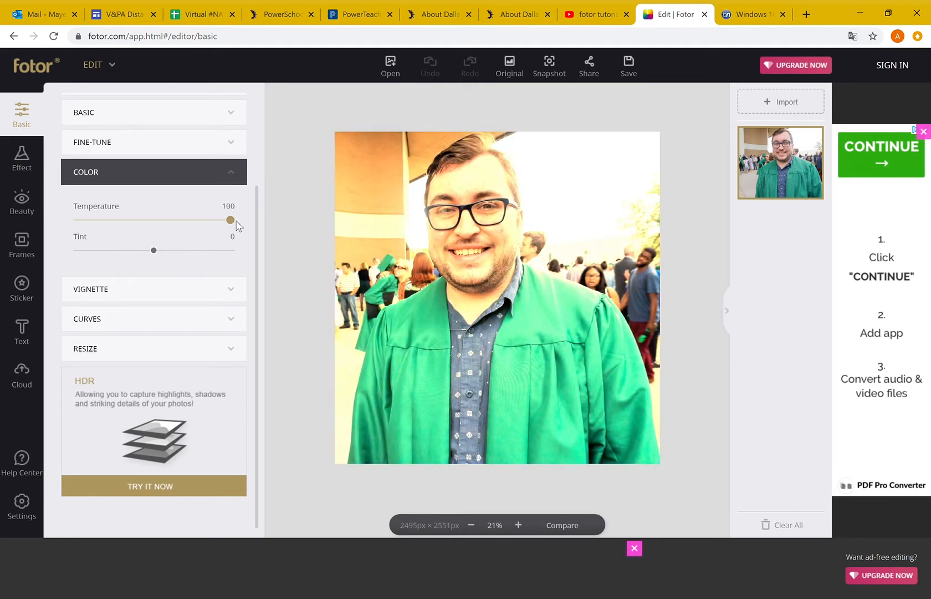
left_click_drag(231, 228, 160, 227)
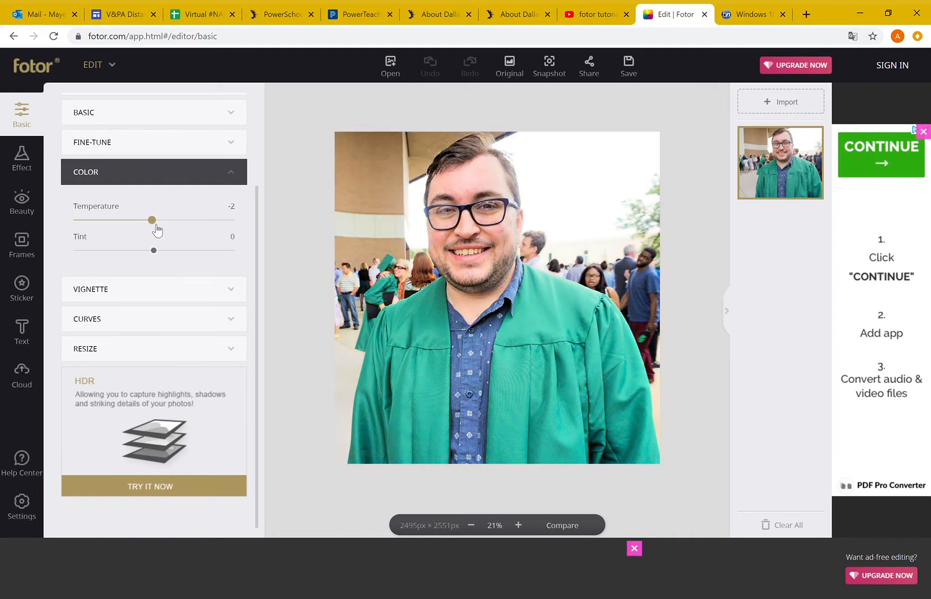
left_click_drag(158, 254, 70, 256)
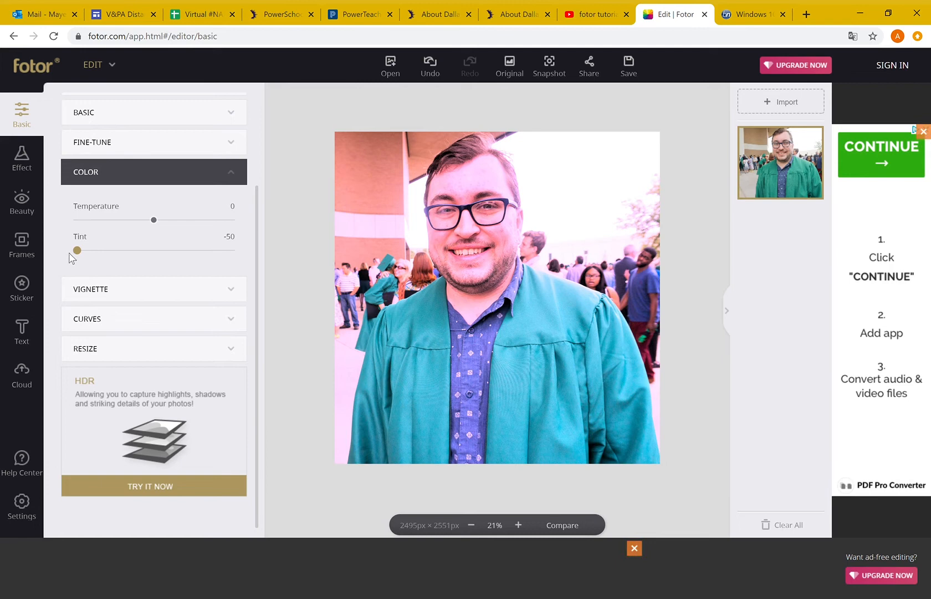
left_click_drag(81, 258, 156, 254)
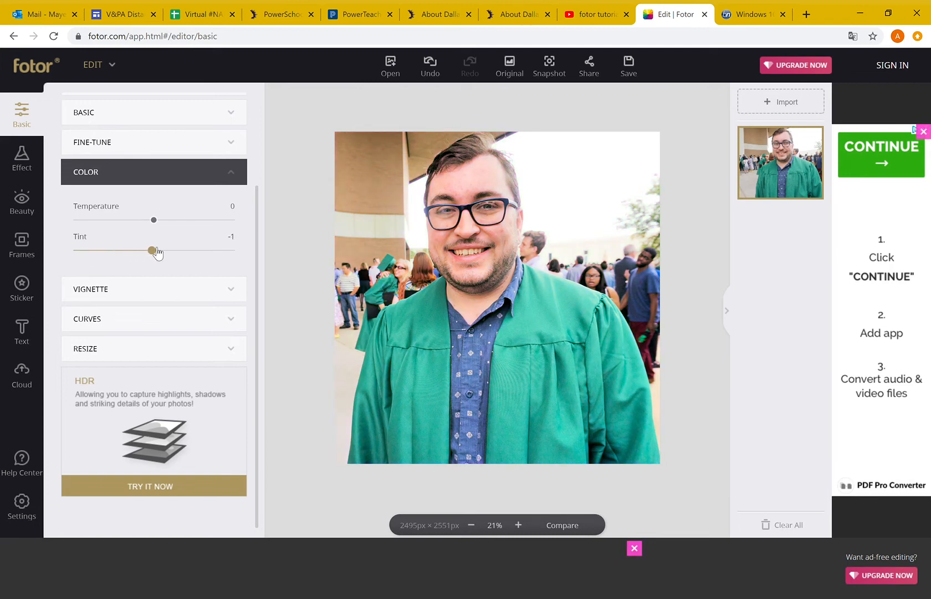
Try a vignette at intensity 100 on the portrait and return the intensity to 0
left_click(145, 296)
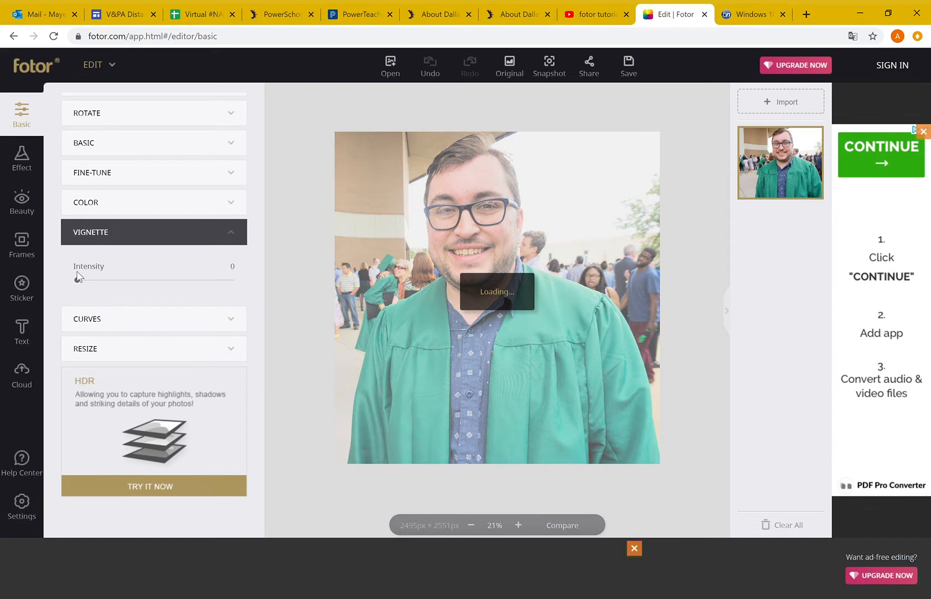
left_click_drag(79, 281, 268, 272)
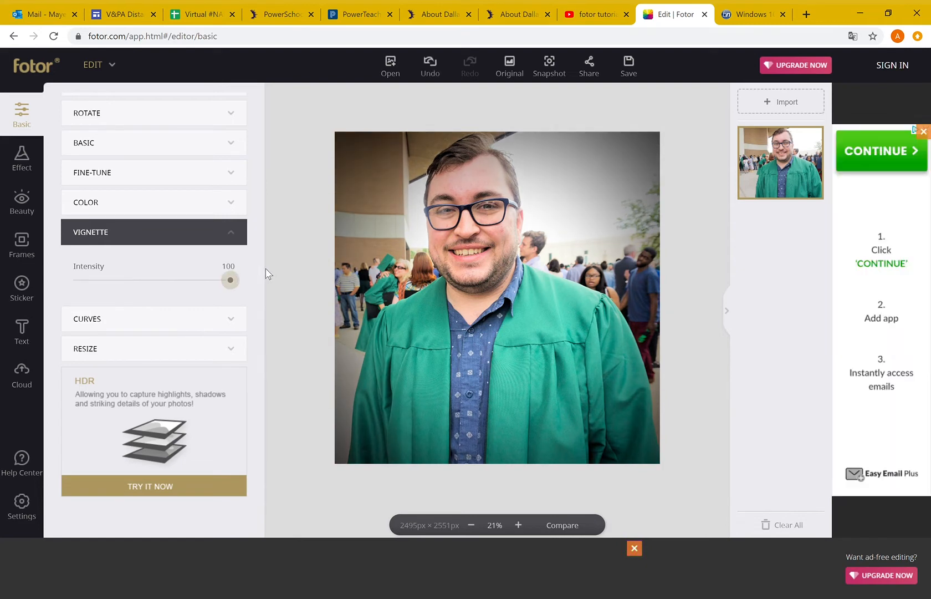
left_click_drag(230, 279, 55, 285)
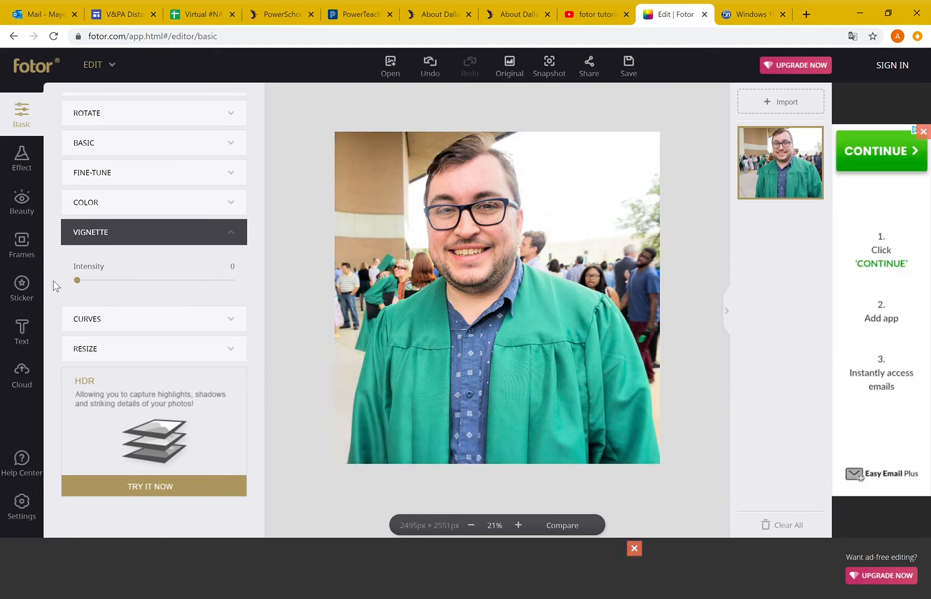
Add a point near the middle of the RGB curve and raise the middle of the Green curve slightly
left_click(138, 324)
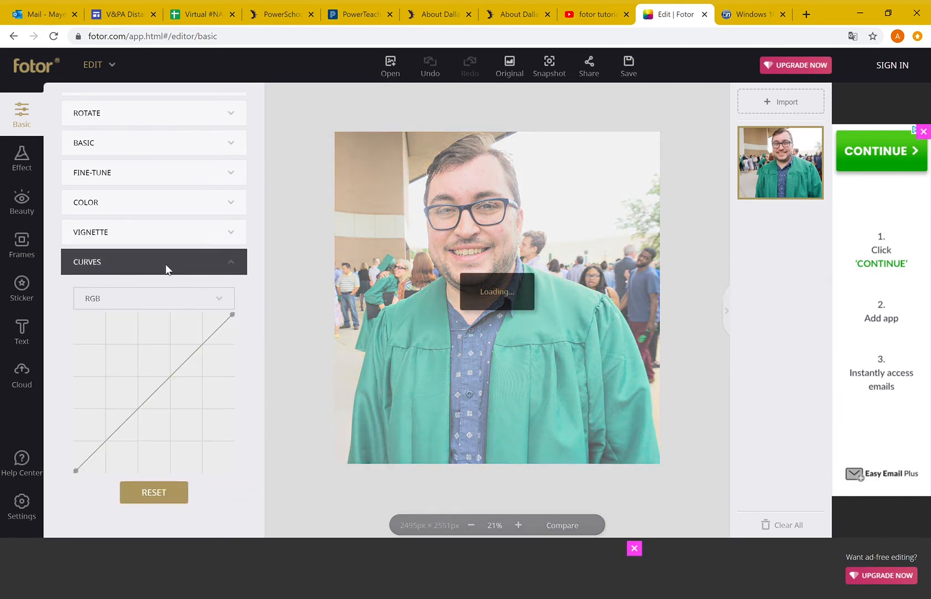
mouse_move(157, 392)
left_mouse_down()
mouse_move(105, 360)
mouse_move(204, 412)
mouse_move(115, 353)
mouse_move(166, 386)
left_mouse_up()
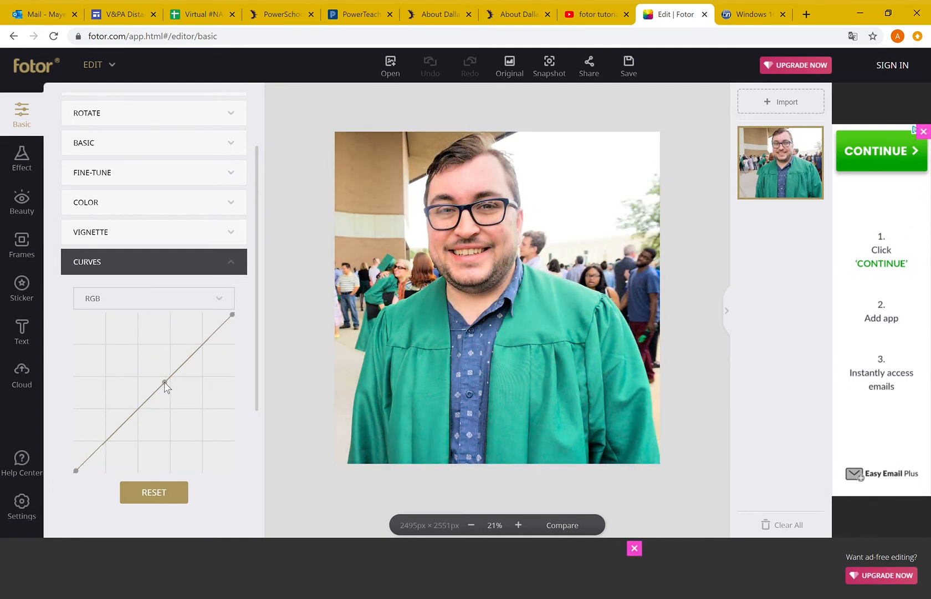
left_click(157, 292)
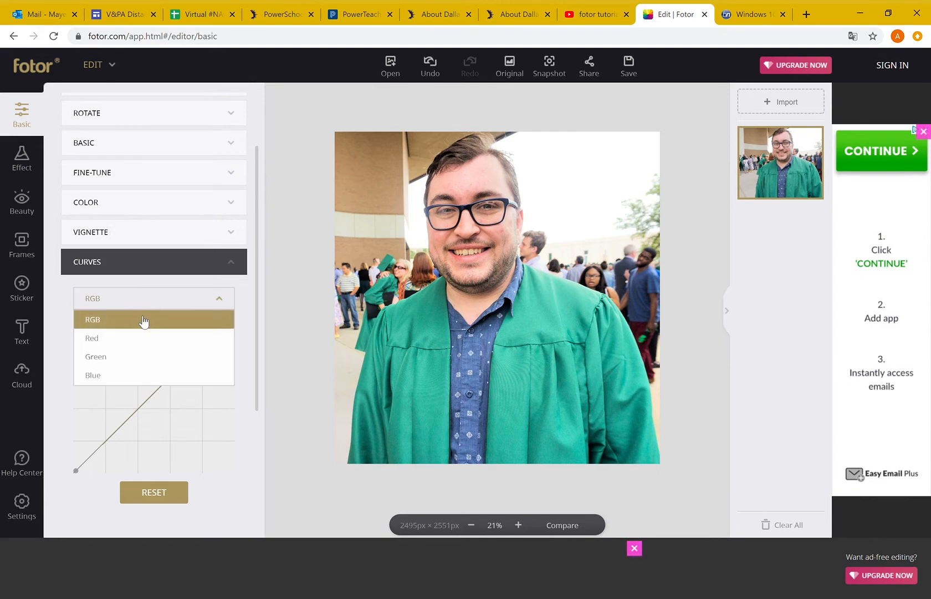
left_click(127, 361)
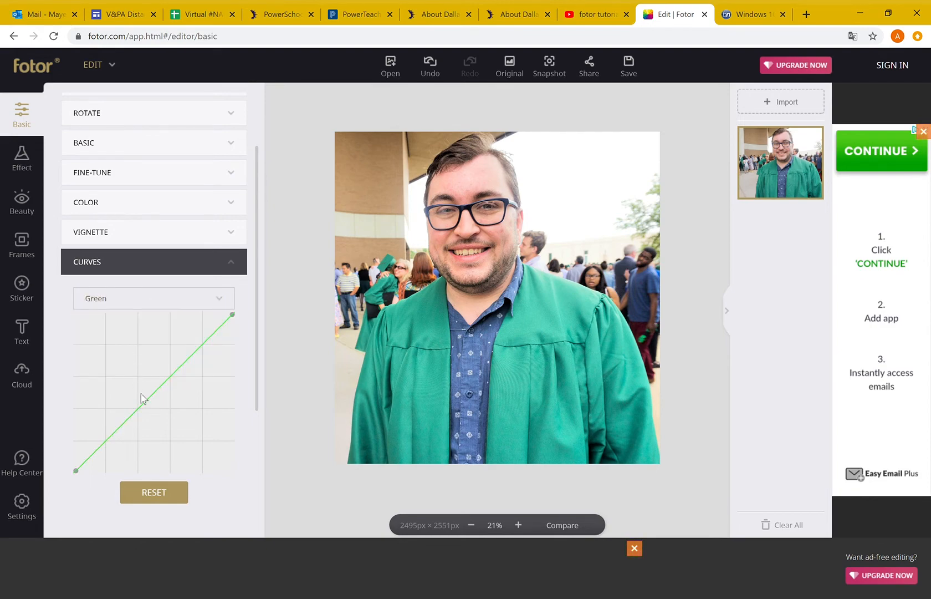
mouse_move(153, 406)
left_mouse_down()
mouse_move(185, 422)
mouse_move(93, 376)
mouse_move(145, 406)
left_mouse_up()
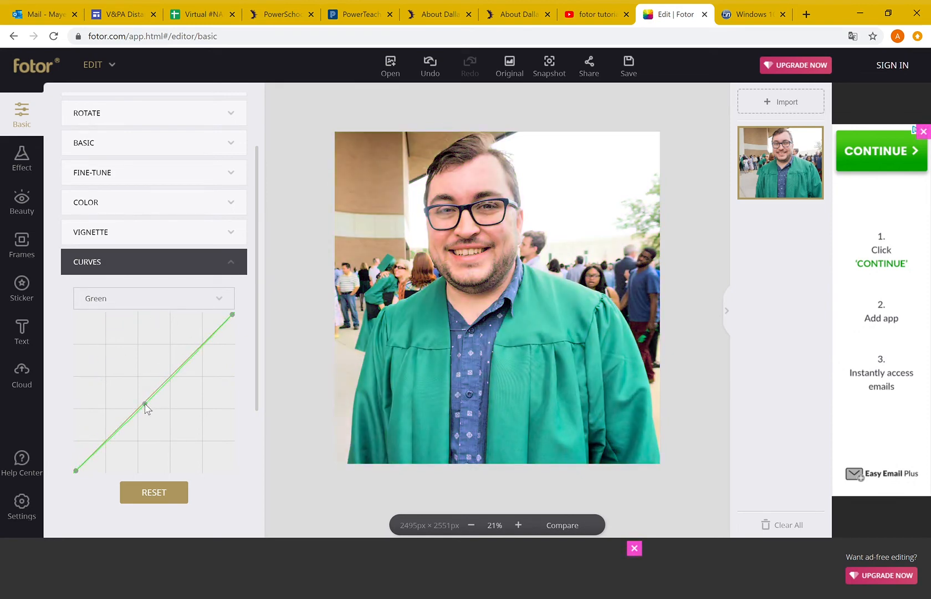
left_click(162, 269)
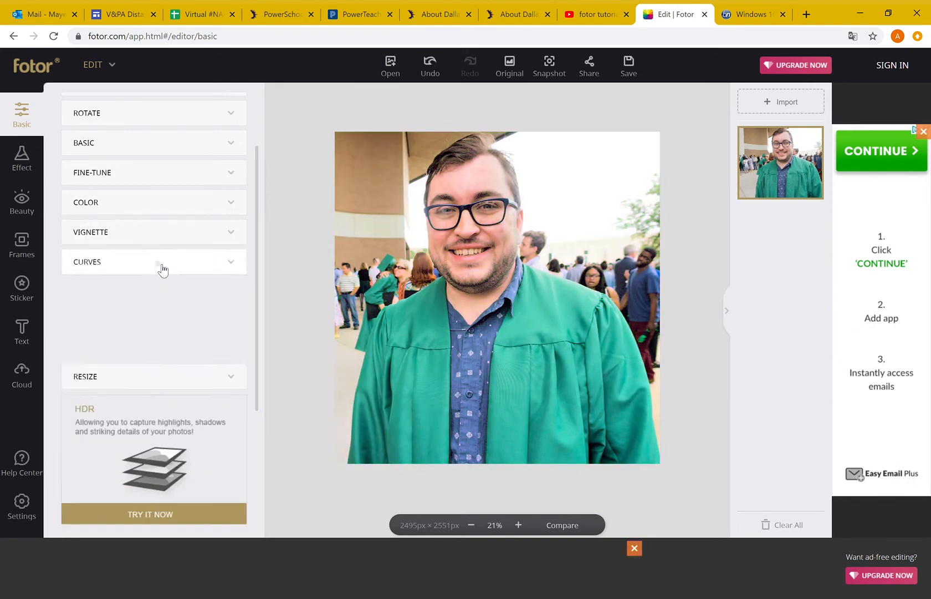
Review the Resize options for the portrait without applying a new size
left_click(145, 348)
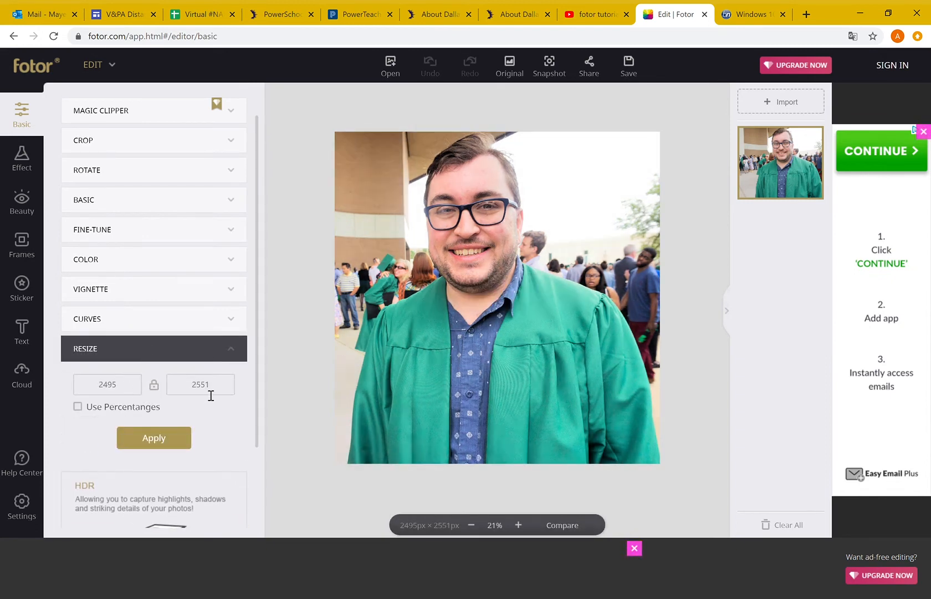
left_click(172, 359)
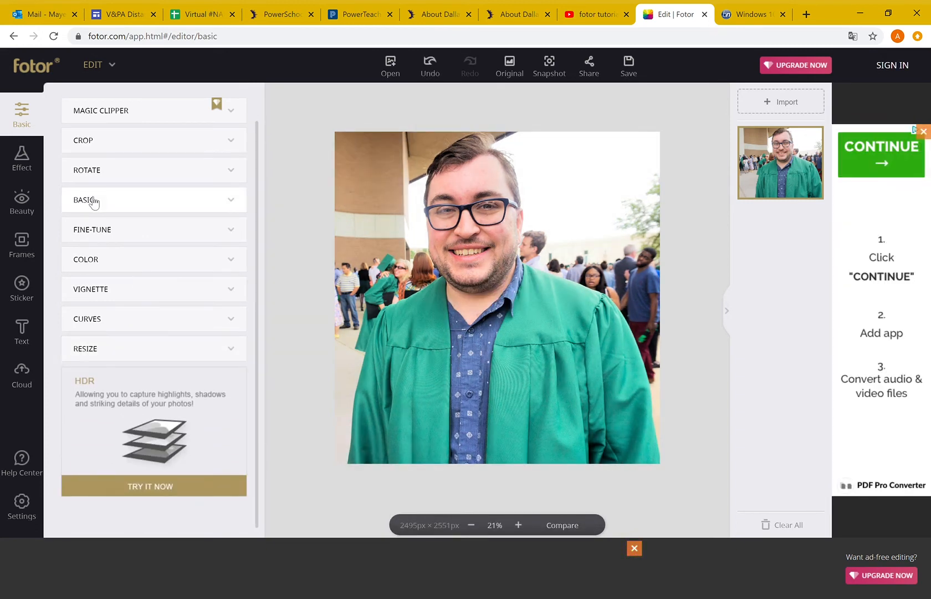
Look through the photo effect categories and examine the presets in the Spring group
left_click(39, 161)
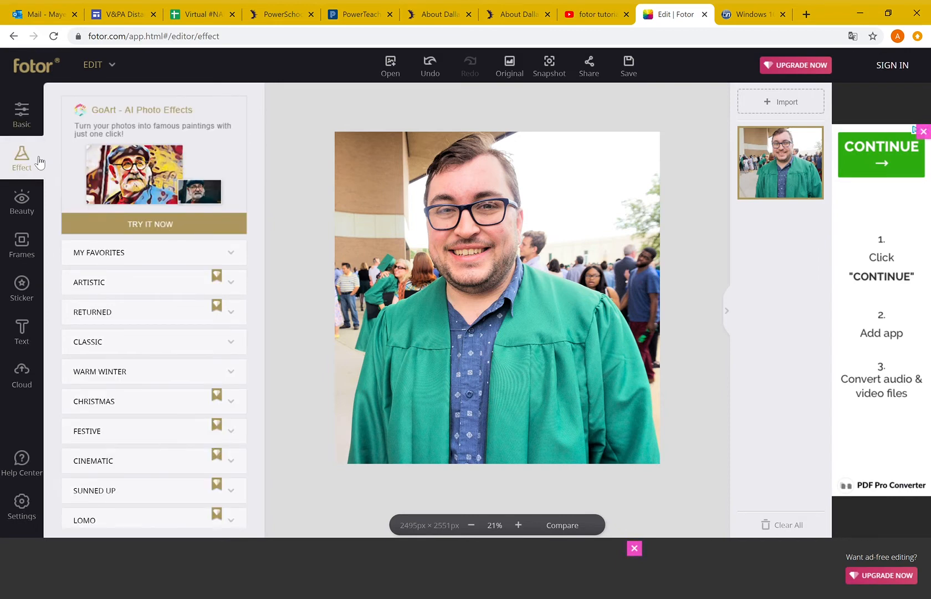
scroll(129, 335, "down", 3)
scroll(131, 335, "down", 3)
scroll(131, 335, "down", 3)
scroll(131, 336, "down", 4)
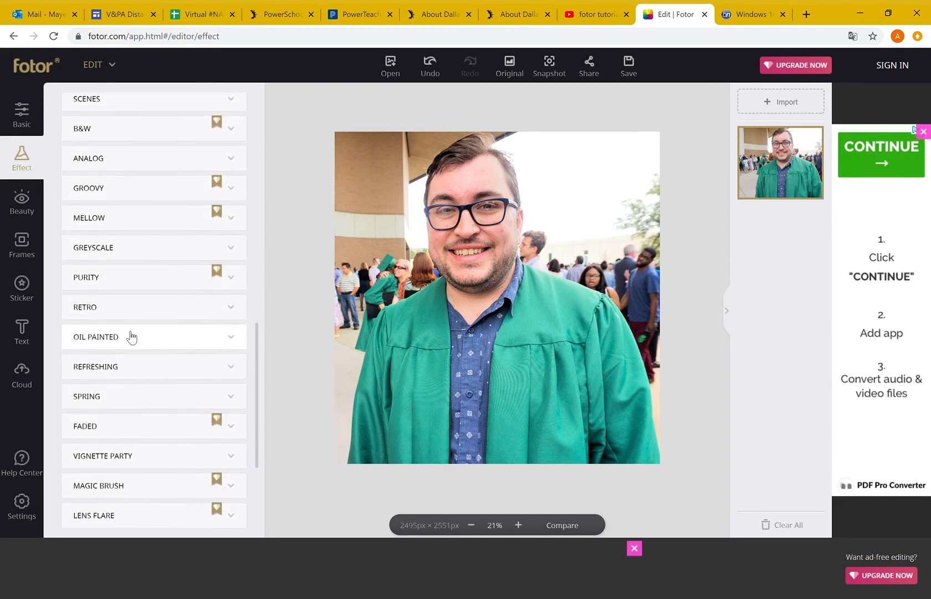
scroll(131, 335, "down", 1)
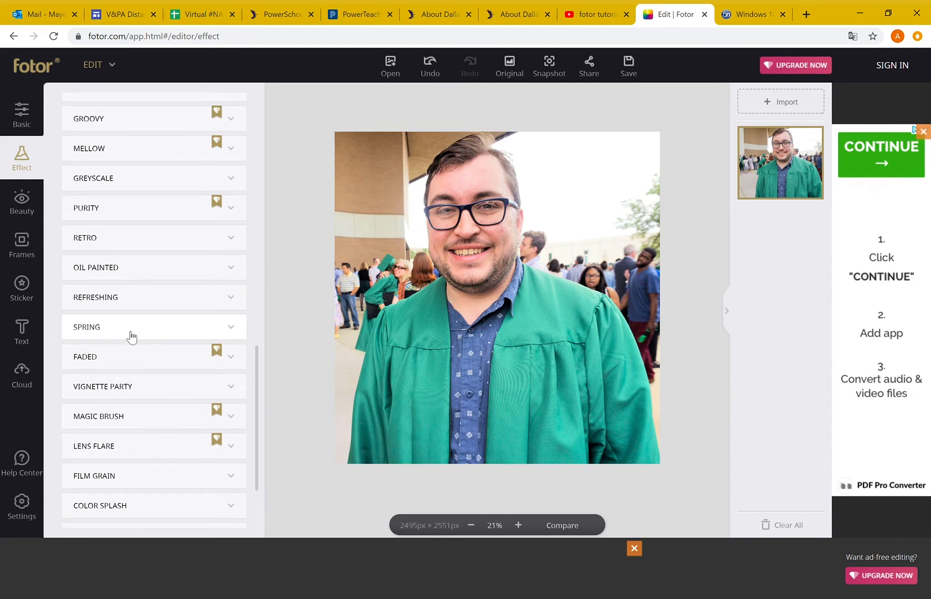
scroll(130, 336, "down", 1)
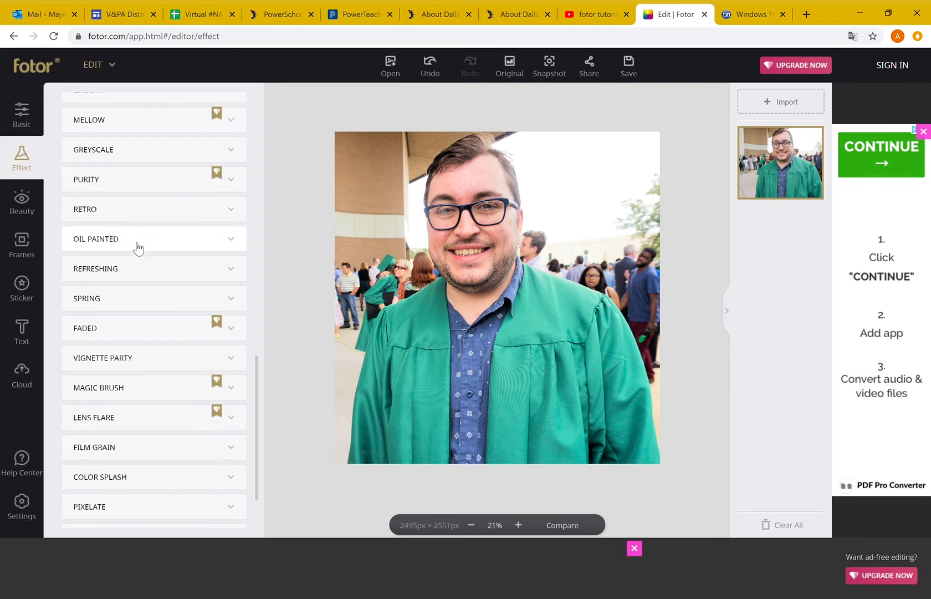
left_click(141, 297)
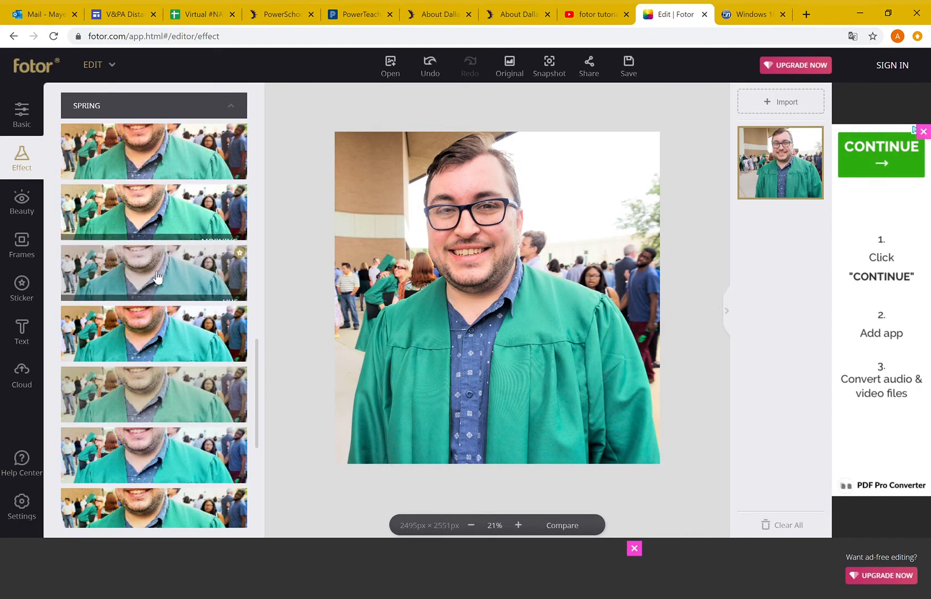
scroll(157, 275, "down", 5)
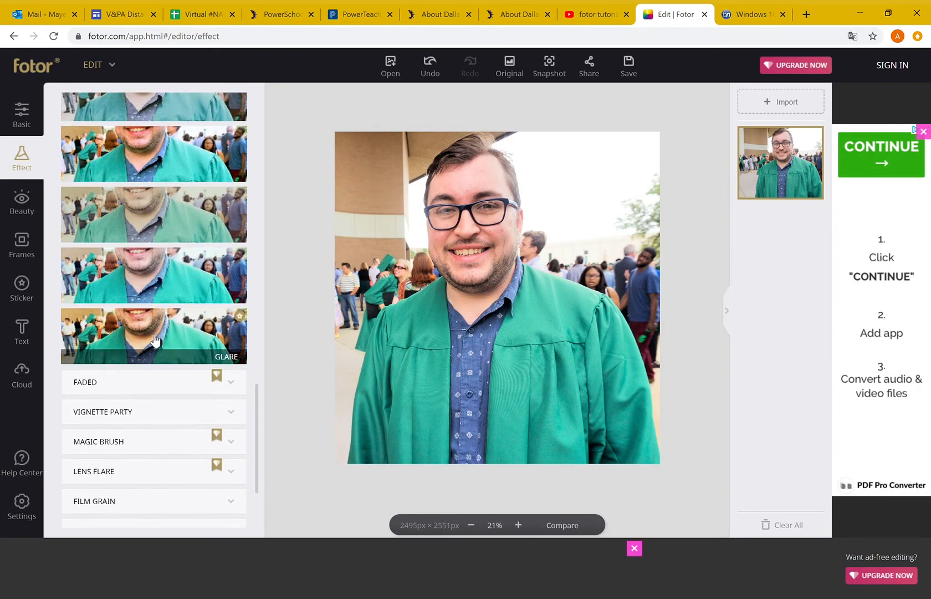
scroll(155, 339, "up", 5)
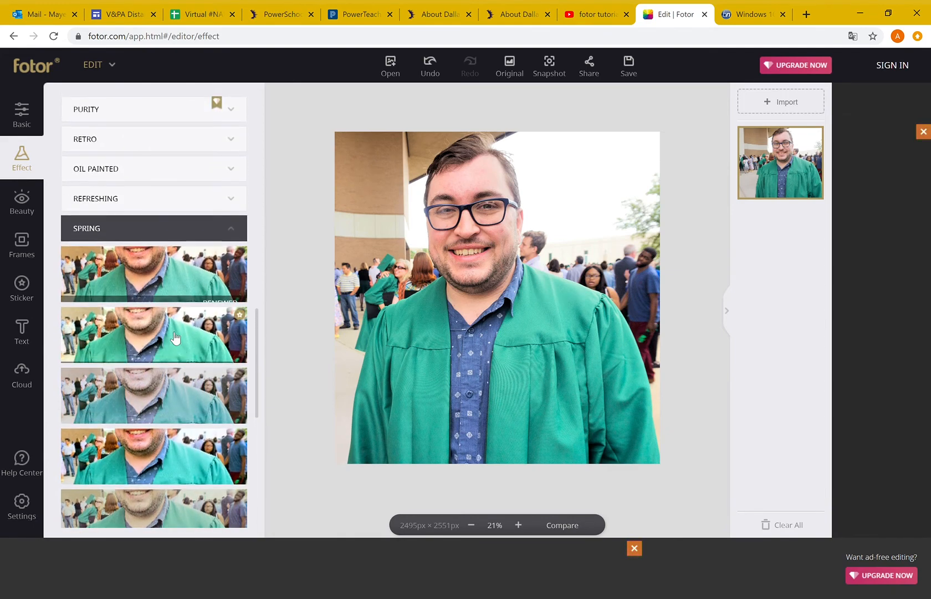
Try the Spring presets on the portrait, including Hue, Morning, Renewed and Glare, at 100% intensity
left_click(160, 384)
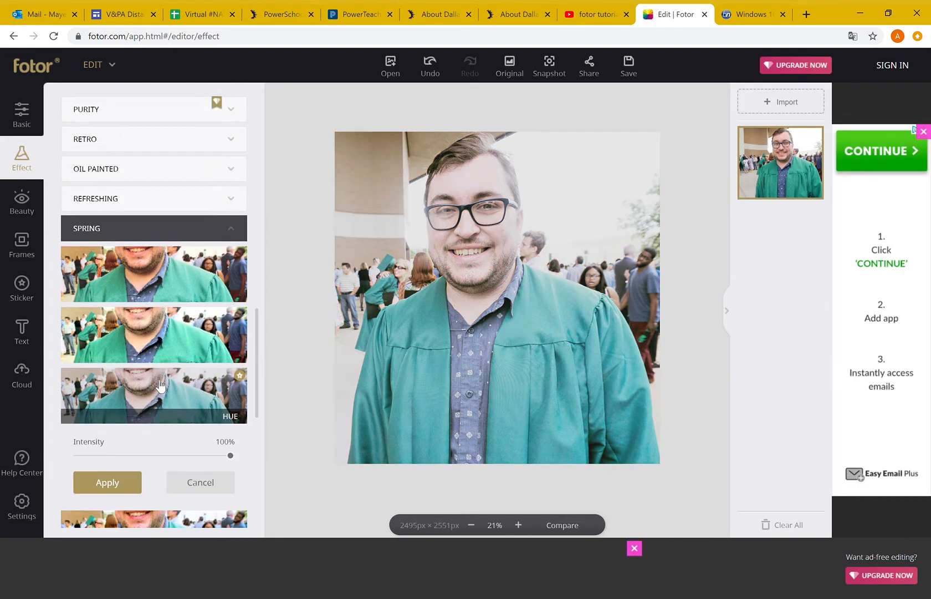
left_click(158, 345)
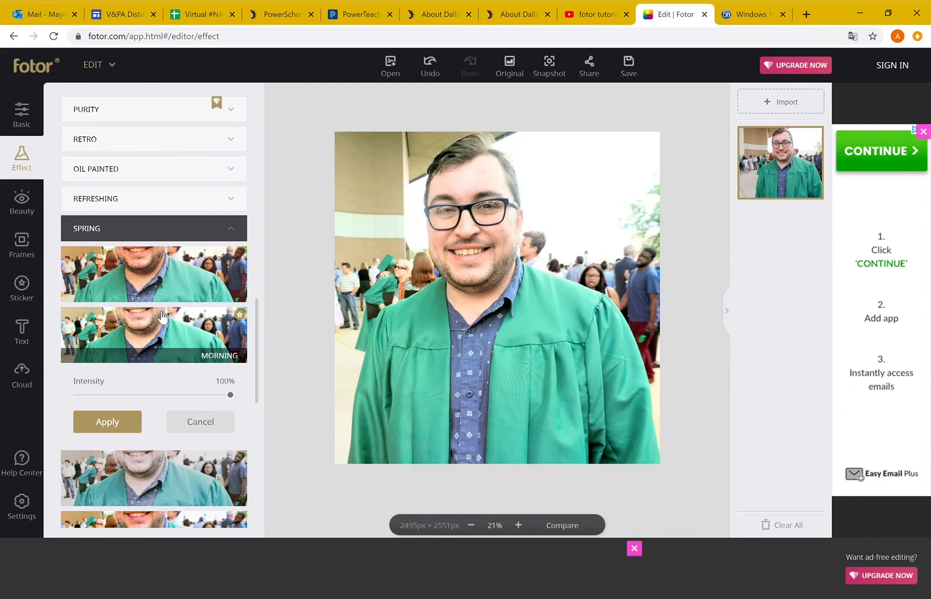
left_click(156, 294)
scroll(156, 298, "down", 1)
scroll(156, 298, "down", 3)
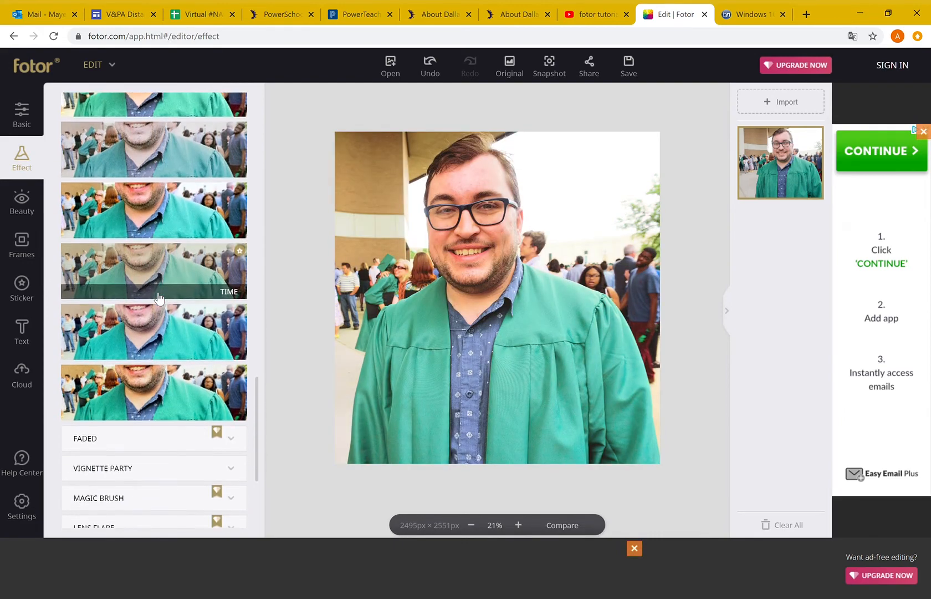
left_click(146, 324)
left_click(145, 392)
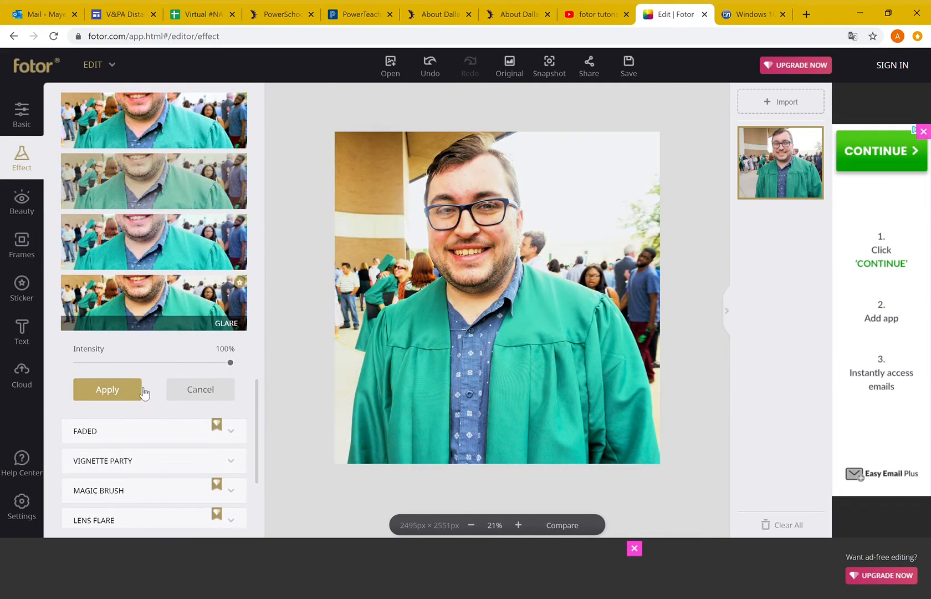
left_click(107, 389)
Review the intensity and roughness settings of the Film Grain effect
scroll(142, 391, "up", 4)
scroll(148, 355, "down", 10)
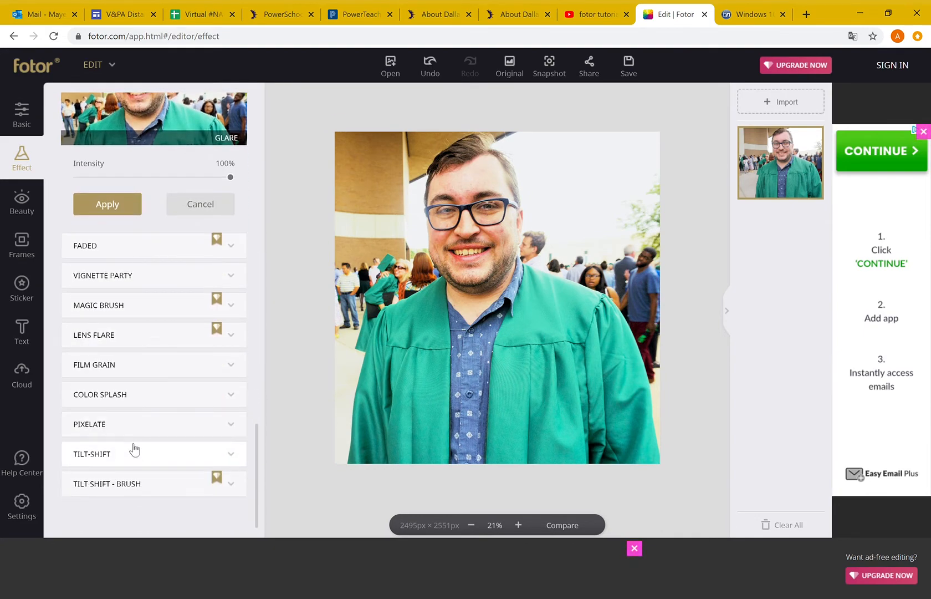
left_click(149, 375)
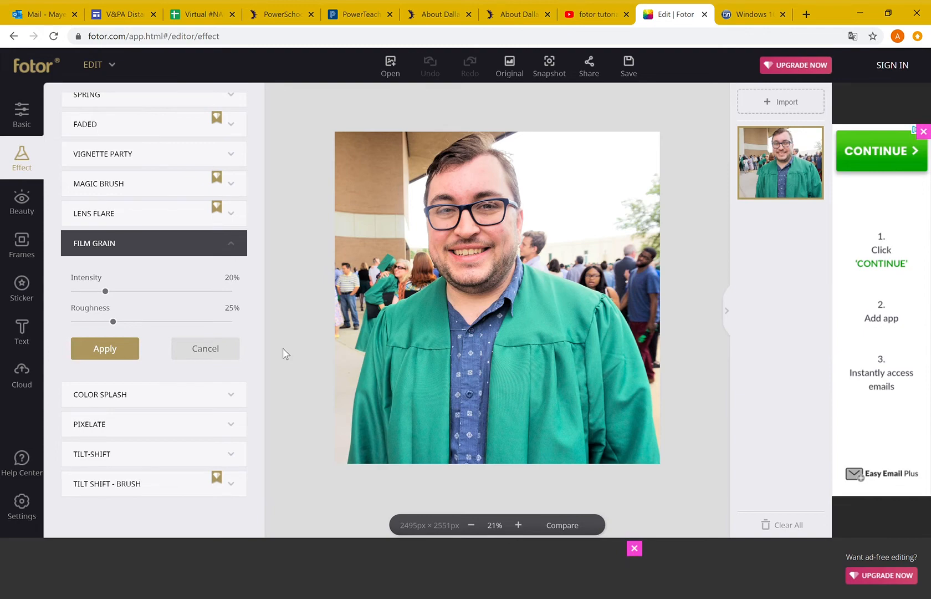
Try the News Print color splash, reducing the brush to a small size and painting color back onto the gown's shoulder and sleeve
left_click(184, 397)
scroll(230, 297, "down", 3)
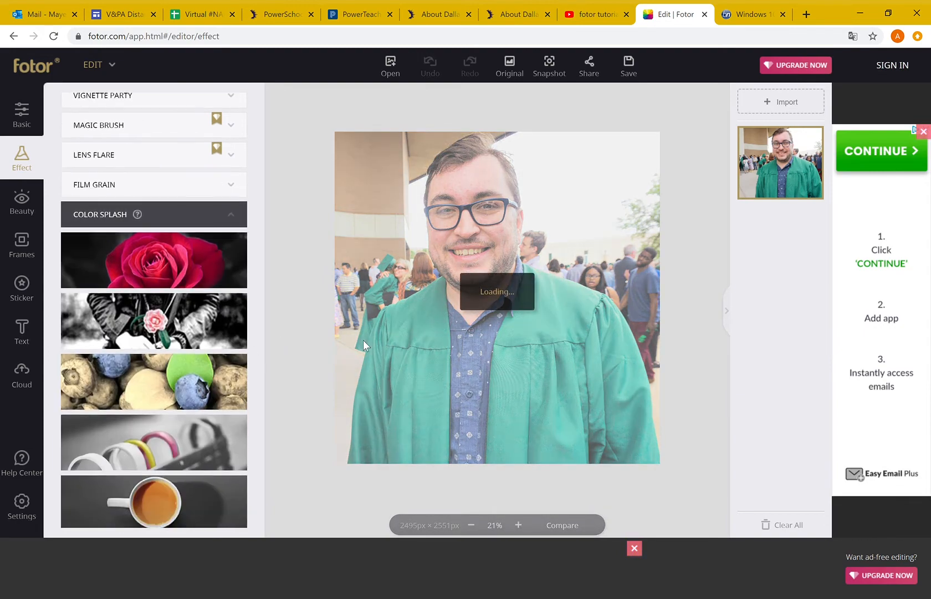
scroll(193, 254, "up", 3)
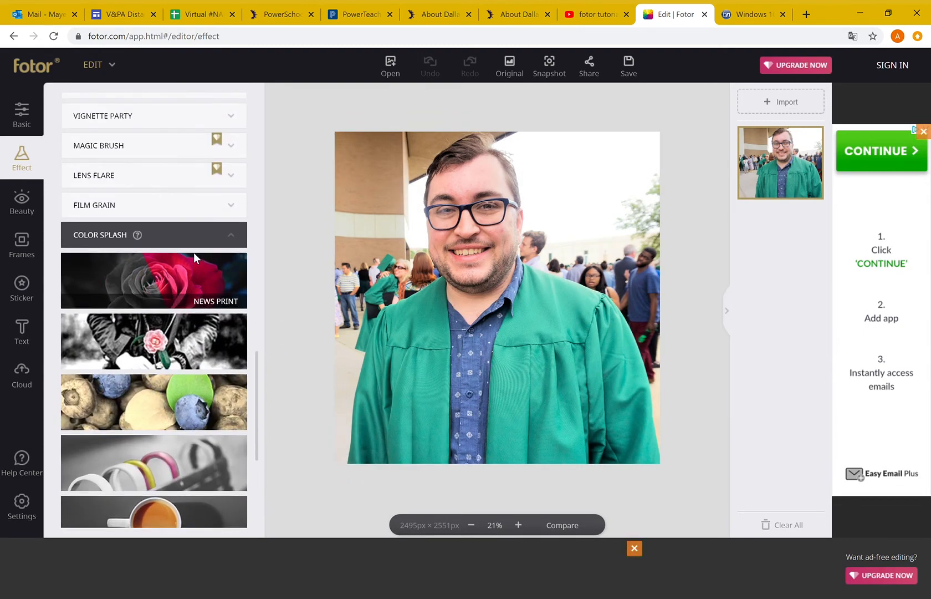
left_click(157, 289)
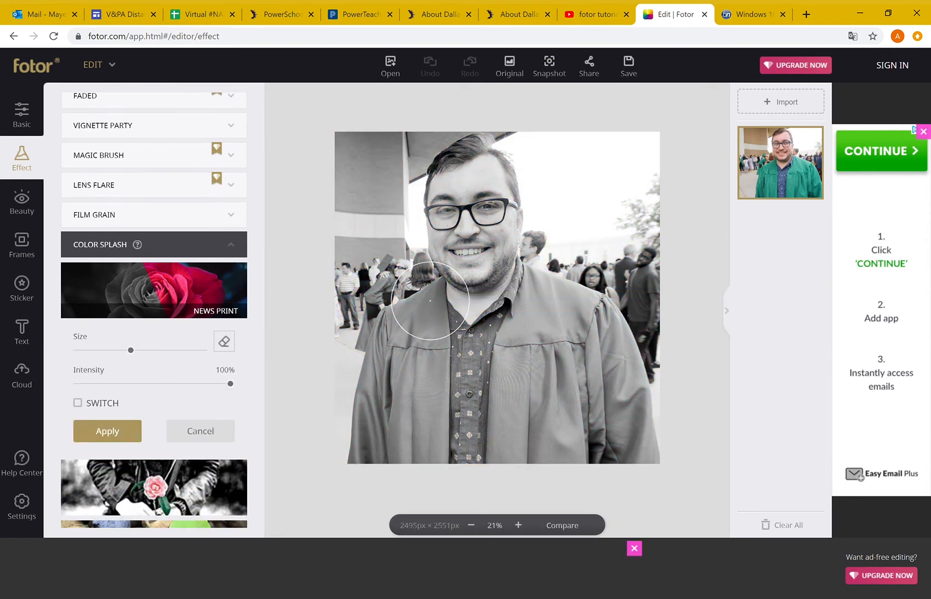
left_click_drag(131, 355, 102, 350)
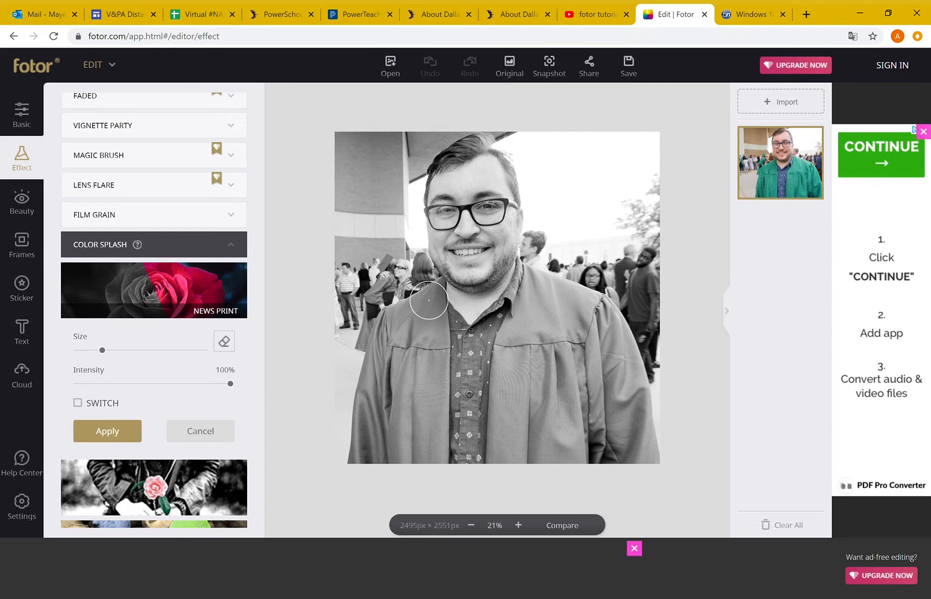
left_click_drag(103, 351, 85, 354)
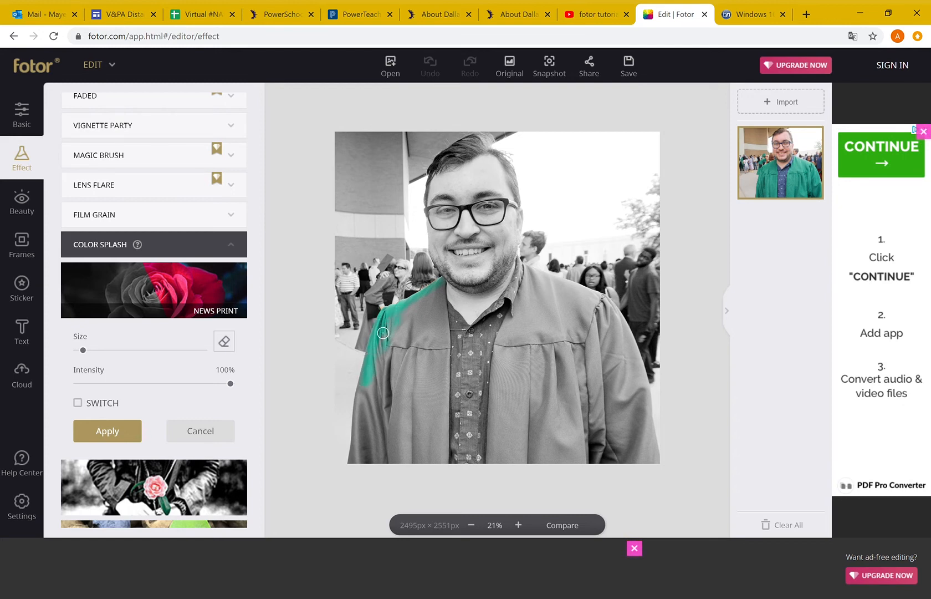
left_click_drag(396, 320, 393, 322)
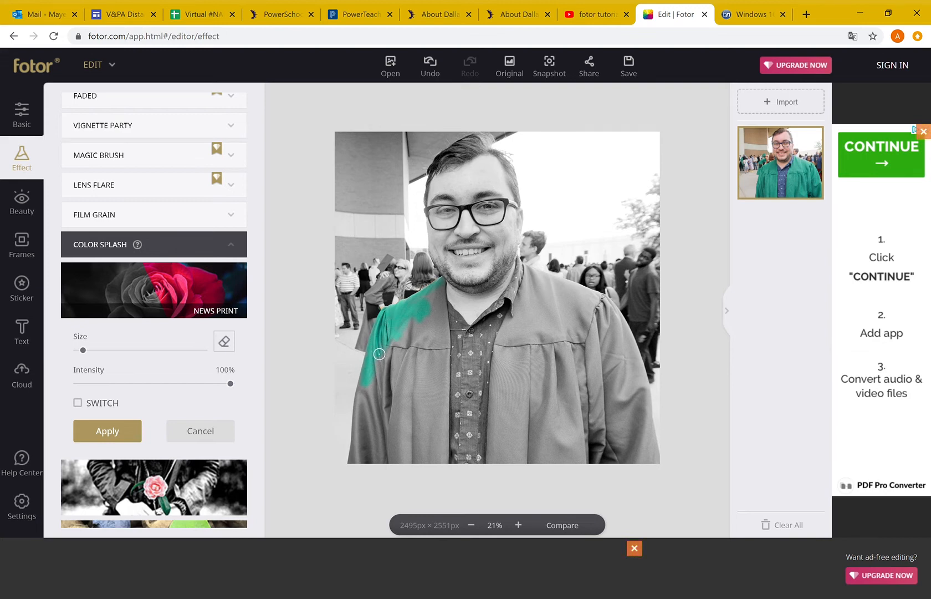
Try the Lead color splash by painting color back onto one side of the gown, and discard the unapplied changes
scroll(206, 427, "down", 3)
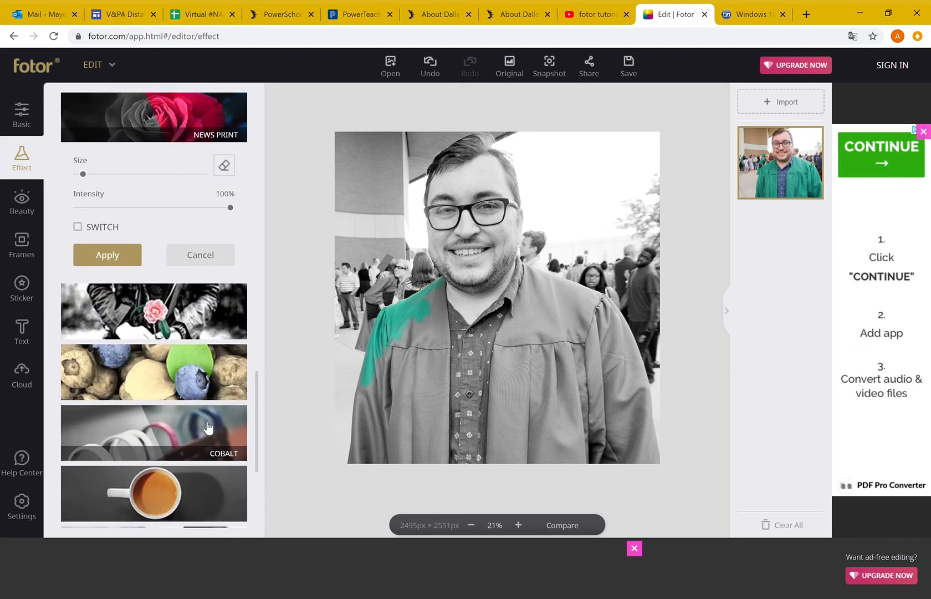
scroll(207, 425, "down", 4)
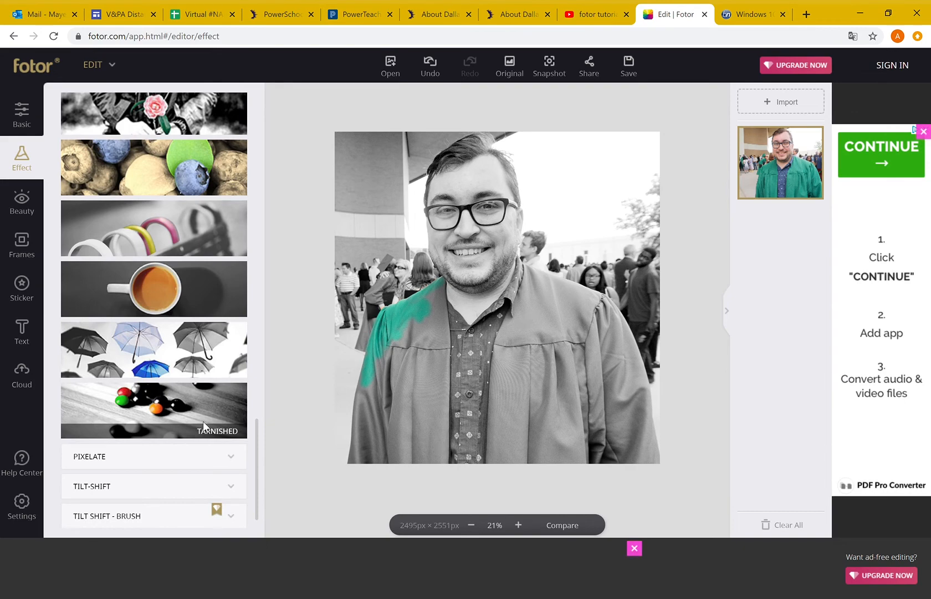
left_click(188, 341)
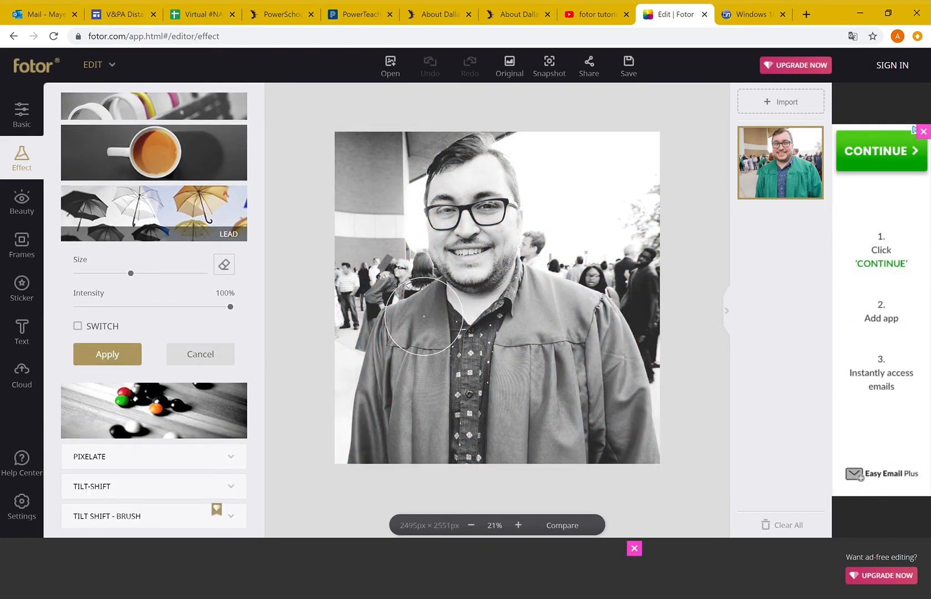
mouse_move(420, 325)
left_mouse_down()
mouse_move(391, 421)
mouse_move(399, 370)
mouse_move(407, 427)
mouse_move(422, 441)
mouse_move(417, 310)
mouse_move(425, 291)
mouse_move(363, 508)
left_mouse_up()
scroll(208, 436, "down", 1)
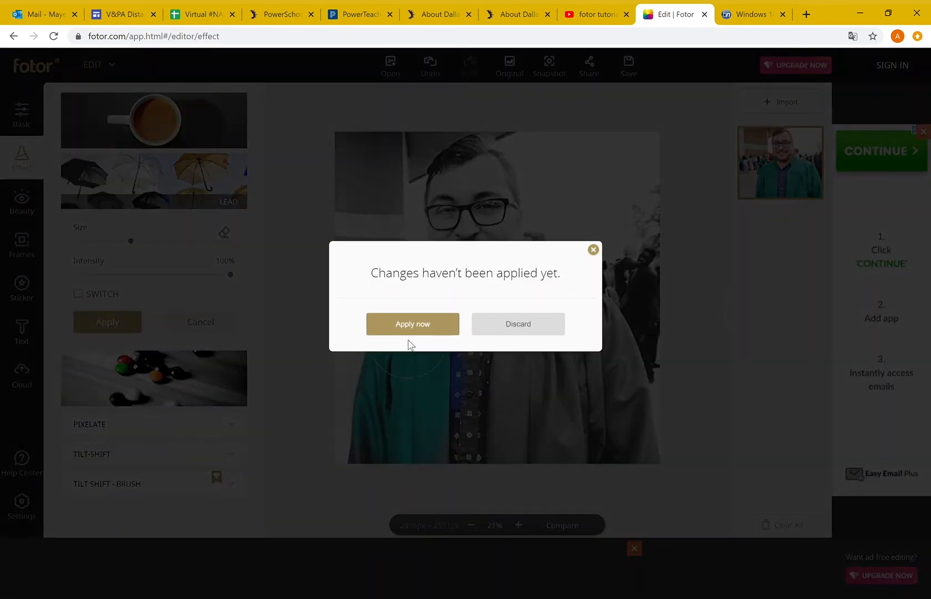
left_click(499, 332)
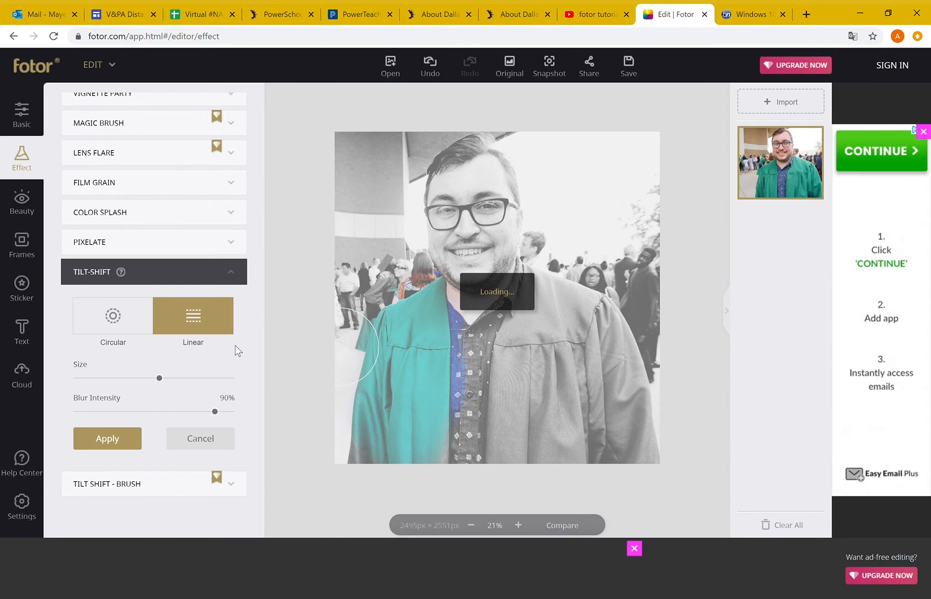
Try a circular tilt-shift centered on the man's face, with blur intensity 56% and an enlarged focus circle
left_click(138, 329)
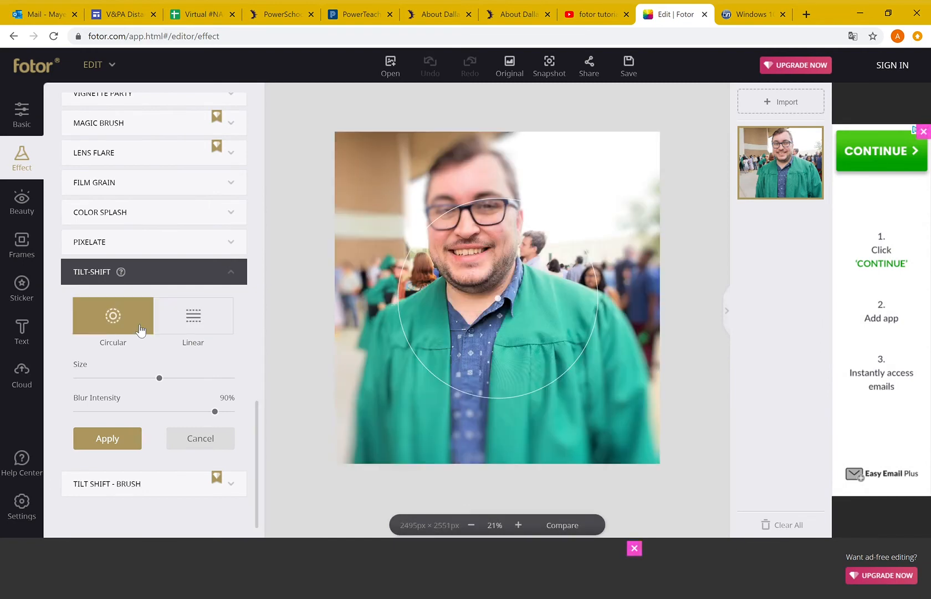
left_click_drag(455, 251, 410, 177)
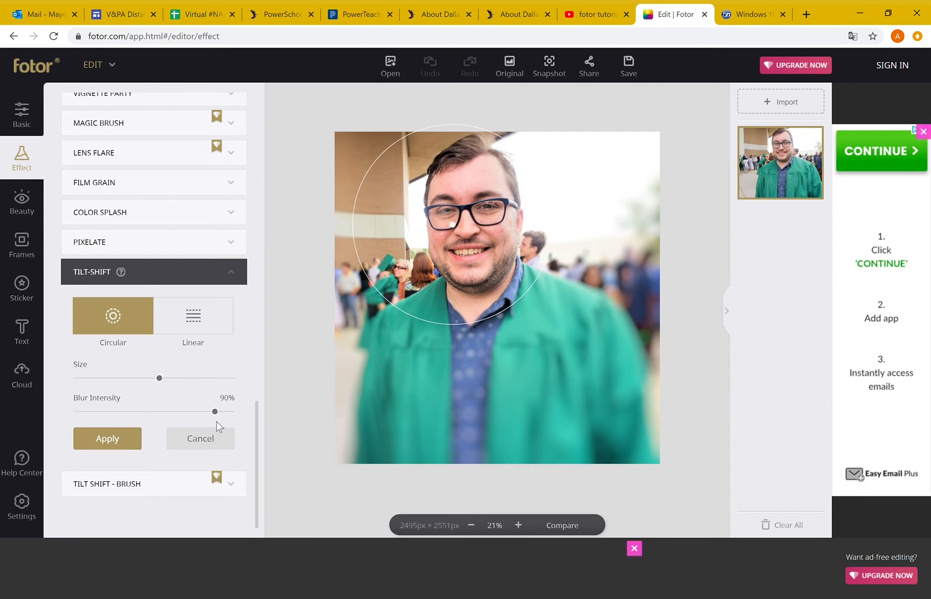
left_click_drag(218, 416, 203, 378)
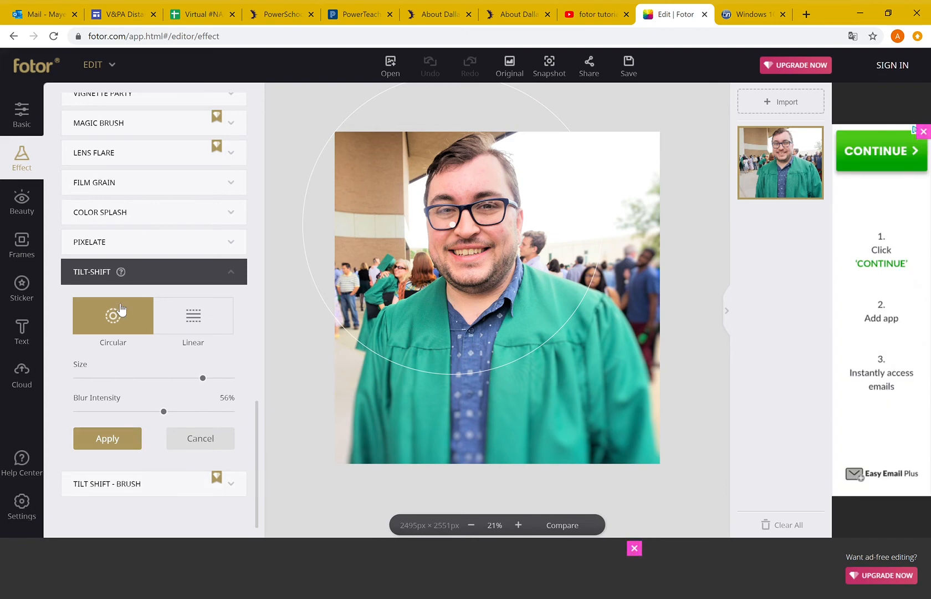
Try the black rough-edged frame from the Simple frames on the portrait
scroll(121, 327, "up", 7)
scroll(123, 346, "up", 5)
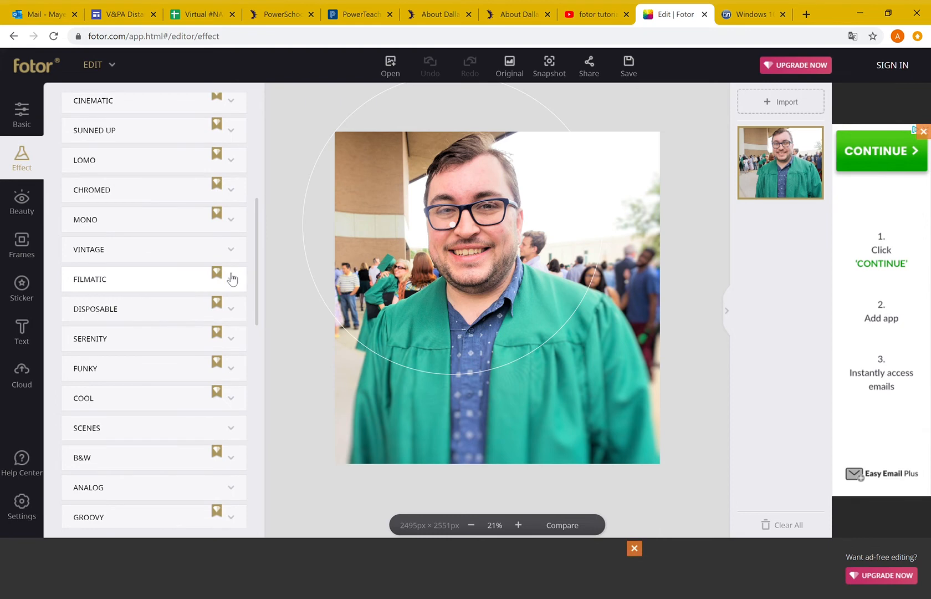
scroll(230, 277, "up", 6)
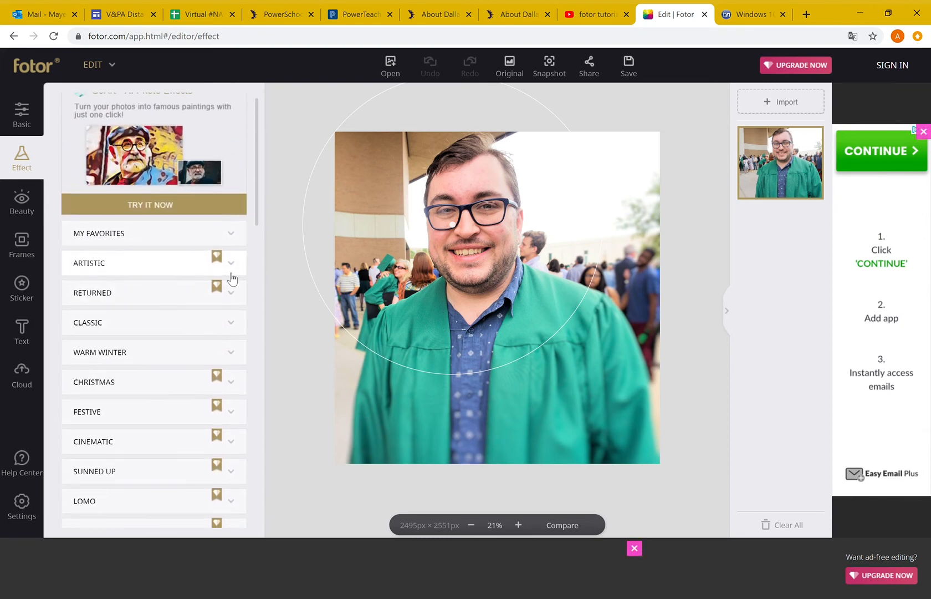
scroll(233, 278, "up", 1)
left_click(22, 247)
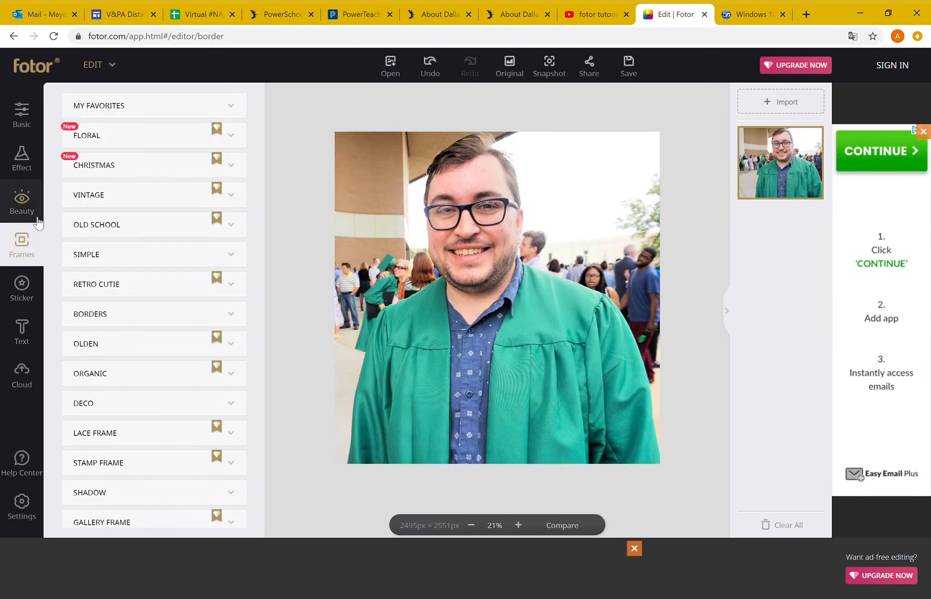
left_click(132, 255)
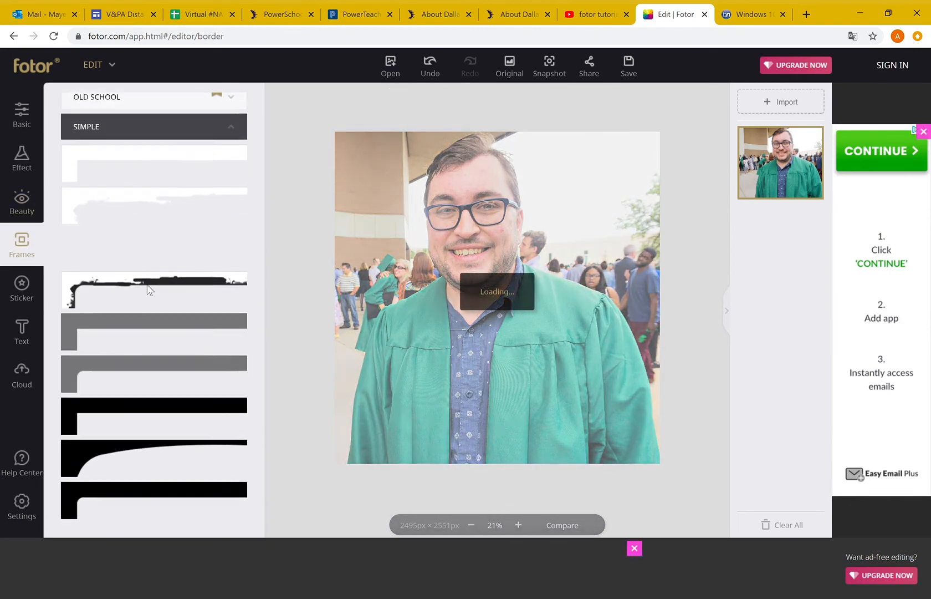
left_click(114, 274)
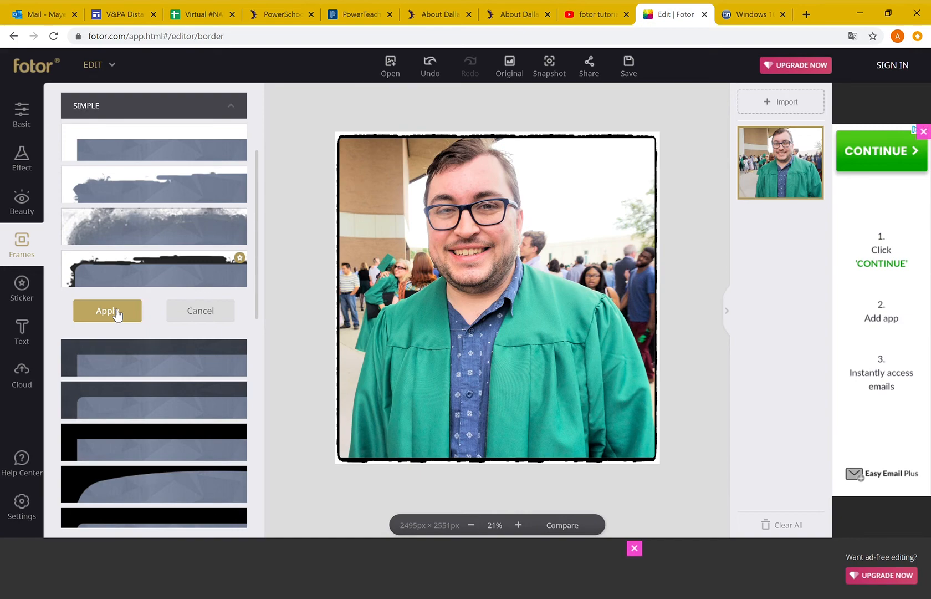
left_click(116, 313)
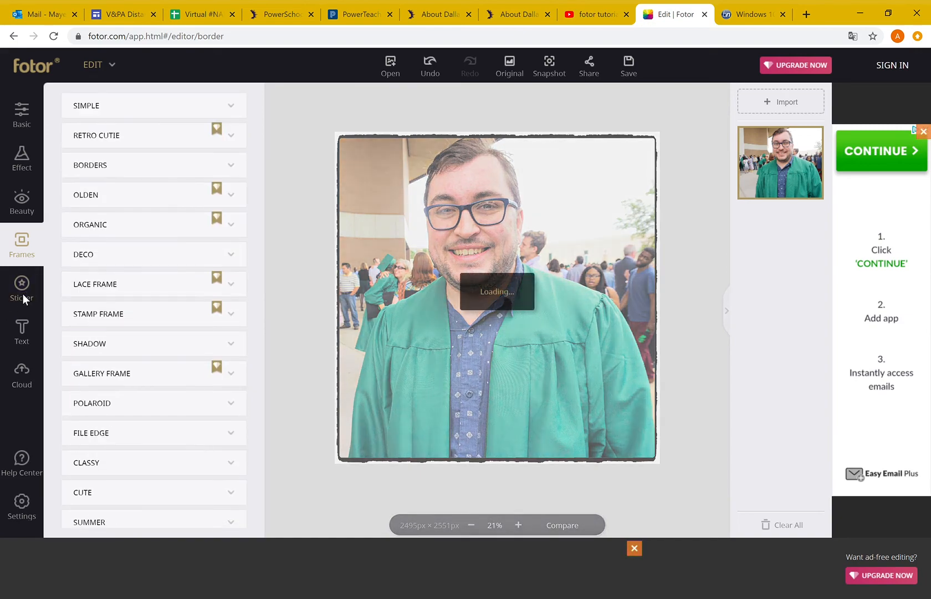
Open the Image Shape group of stickers and review how its shapes are used
left_click(23, 294)
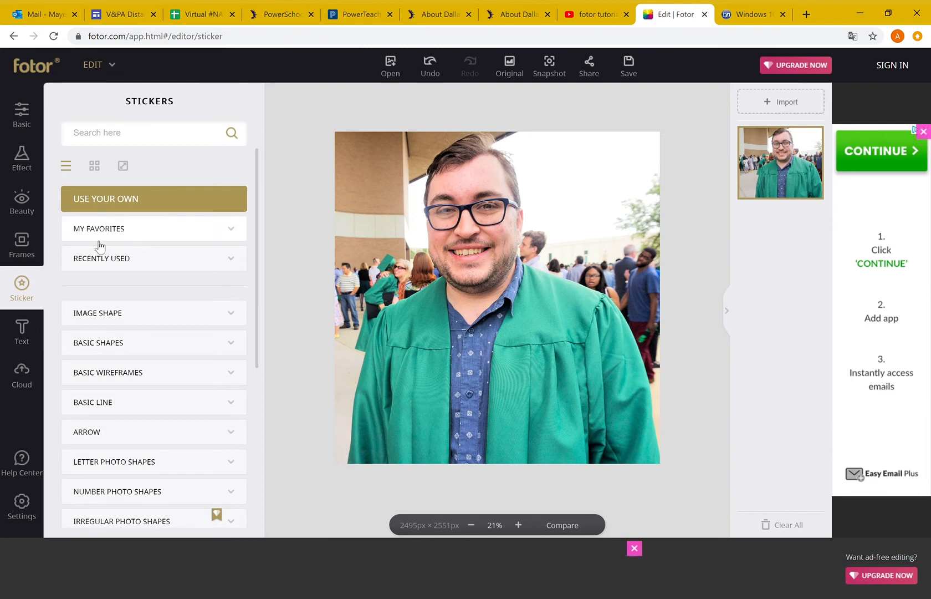
left_click(103, 314)
mouse_move(124, 289)
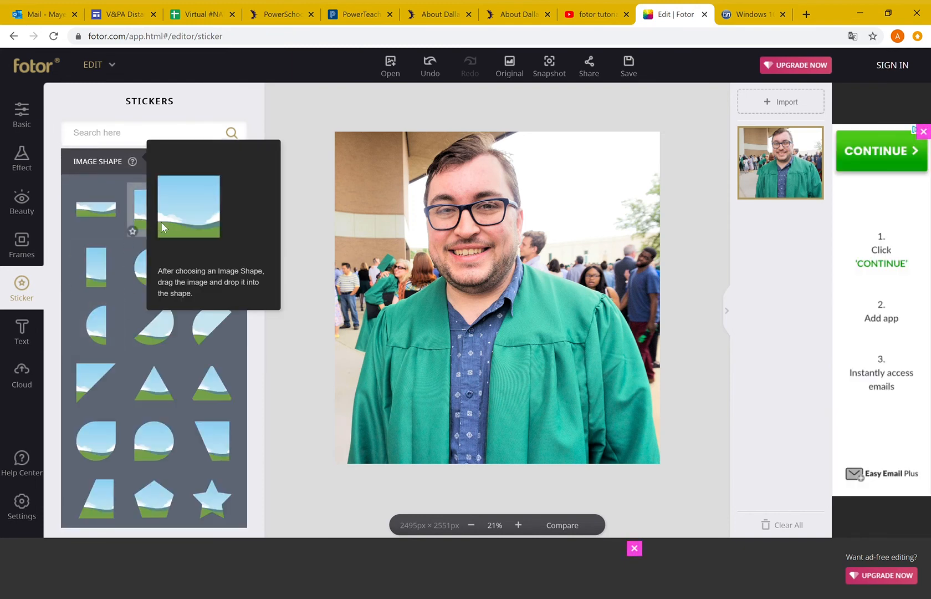
Try a diagonally cut half-circle image shape over the crowd at the portrait's left edge, and delete the element
left_click(189, 324)
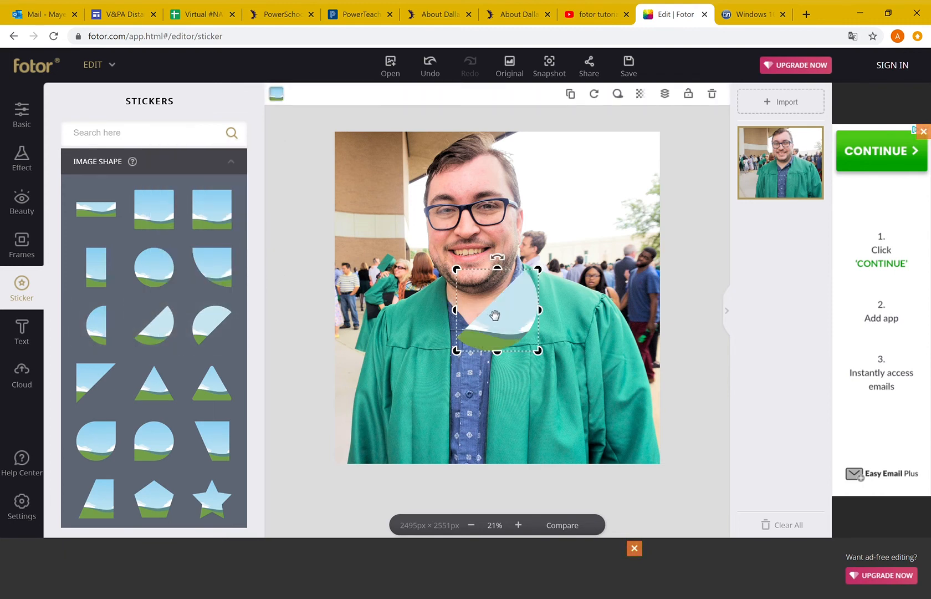
left_click_drag(493, 315, 382, 300)
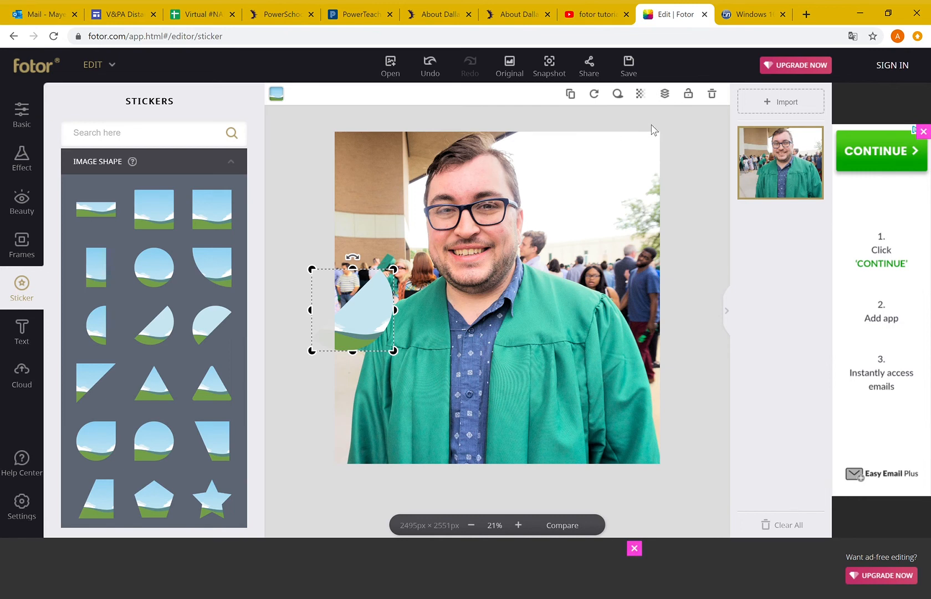
left_click(715, 96)
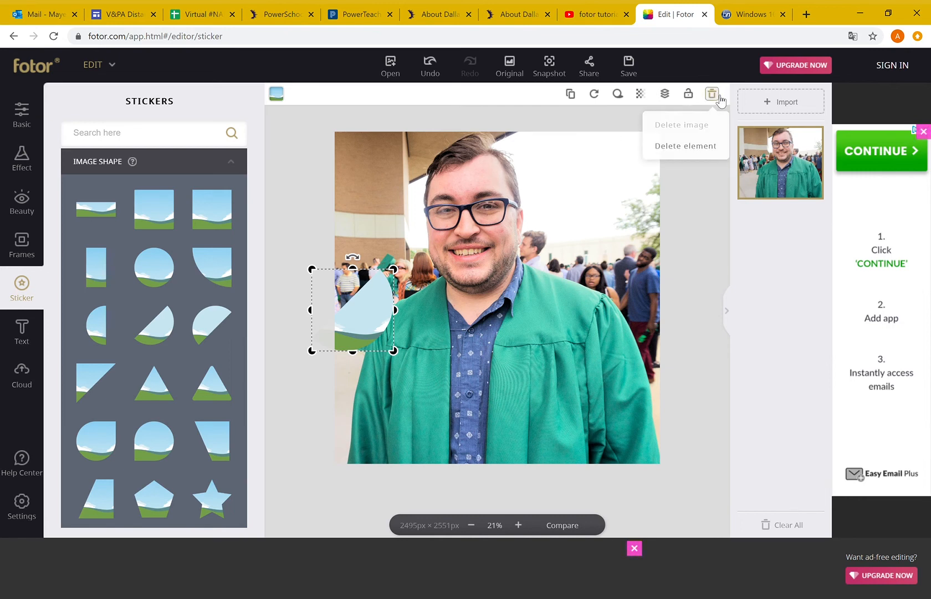
left_click(684, 147)
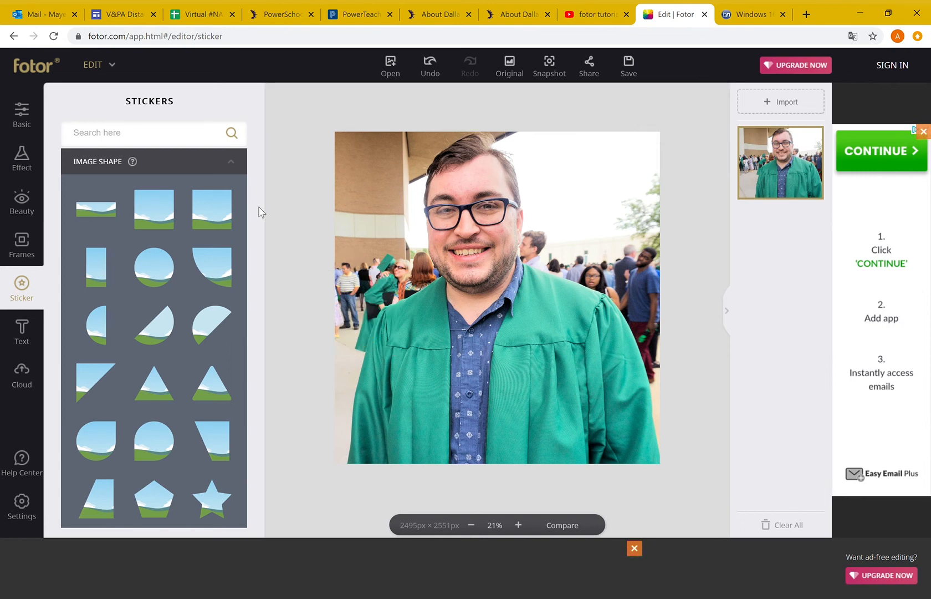
Open the text tools to review the heading, subheading and body text options
left_click(20, 330)
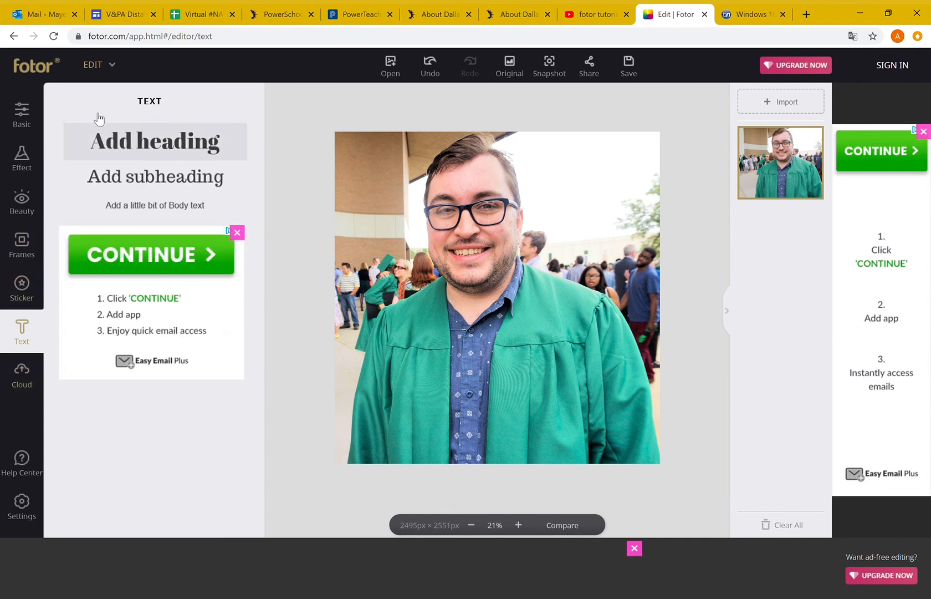
Start saving the portrait and name the file with the man's title and surname followed by GraduatesCollege
left_click(627, 65)
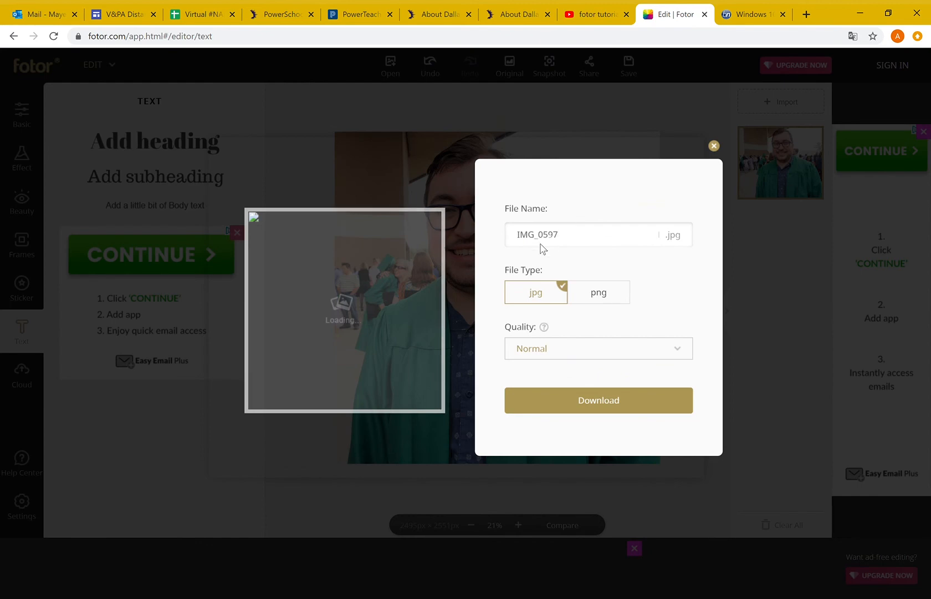
double_click(576, 235)
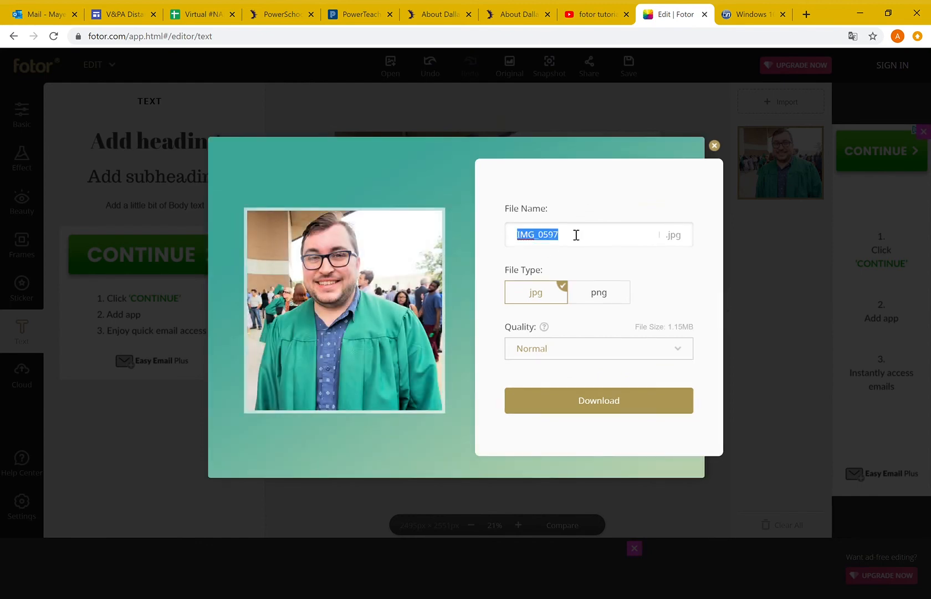
key("BackSpace")
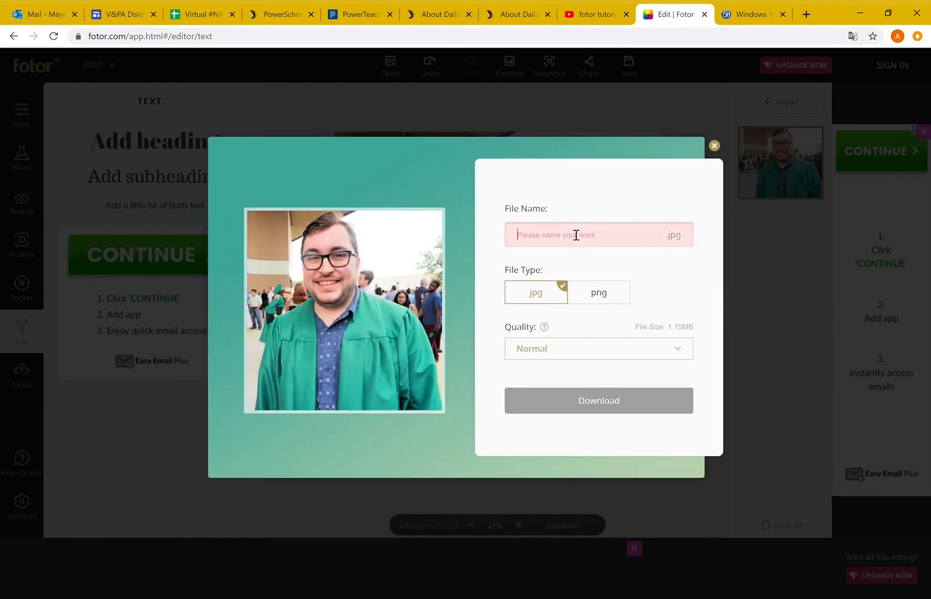
type("MrMayer")
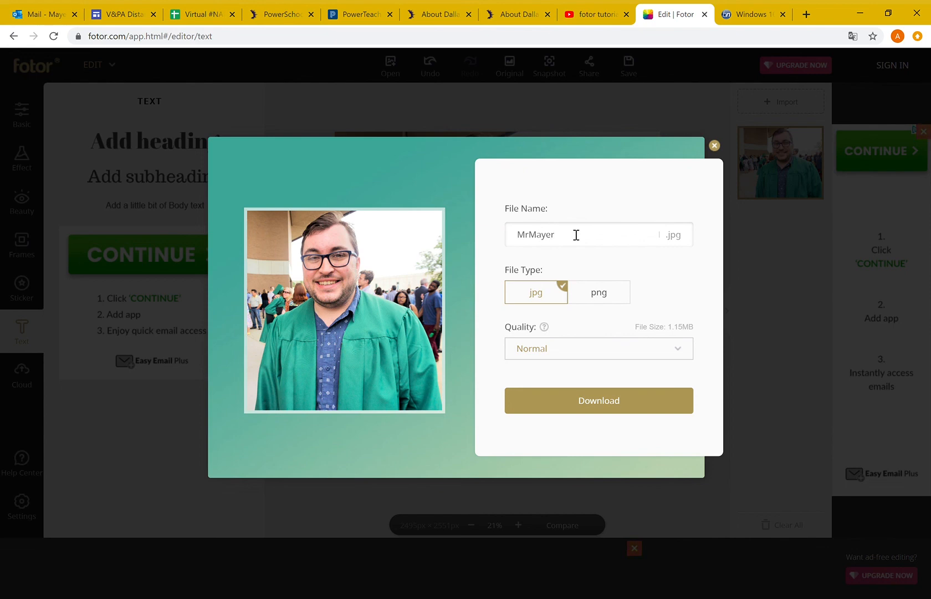
type("Graduates College")
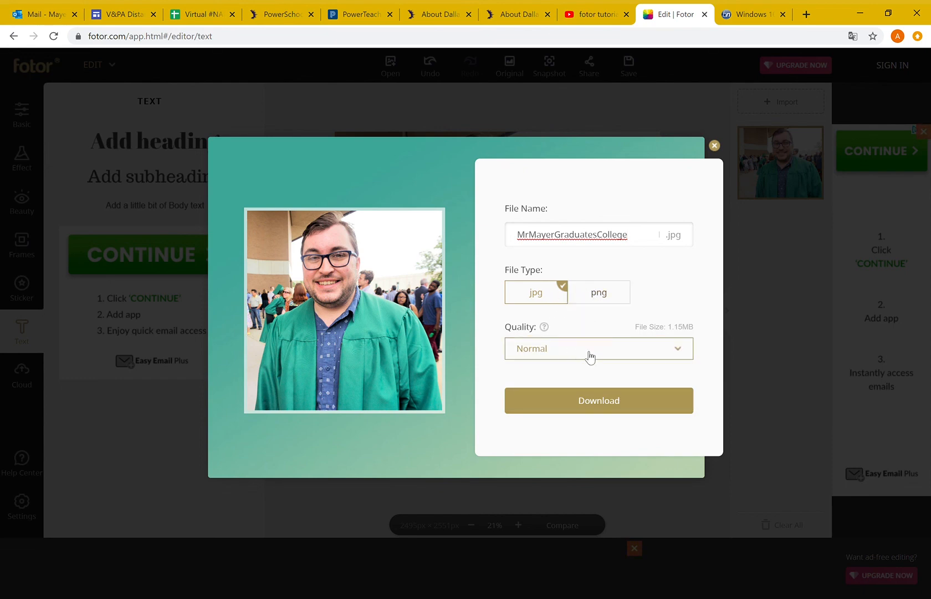
Check the quality choices, download the portrait as a JPG at Normal quality, and open the downloaded file
left_click(617, 353)
left_click(619, 353)
left_click(559, 396)
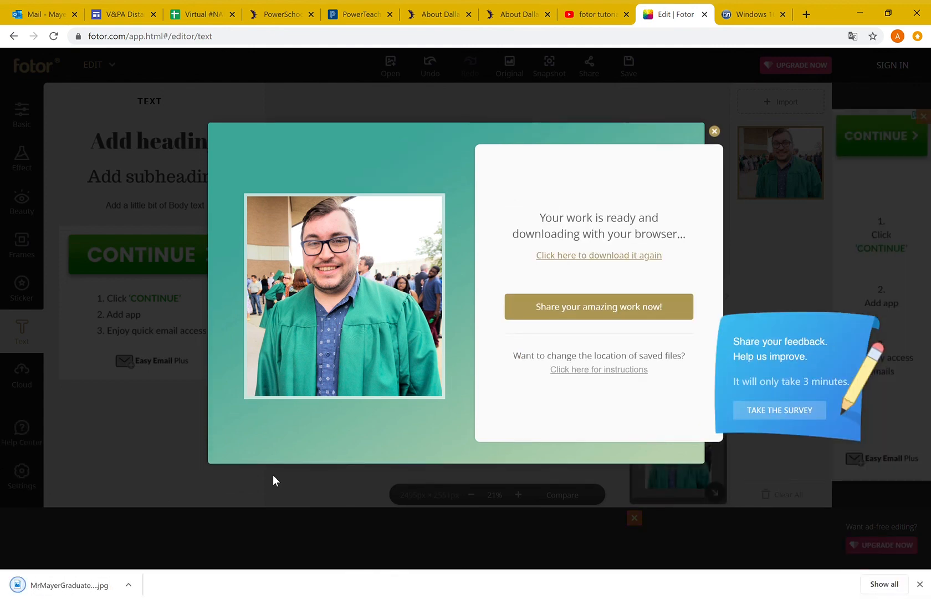
left_click(63, 591)
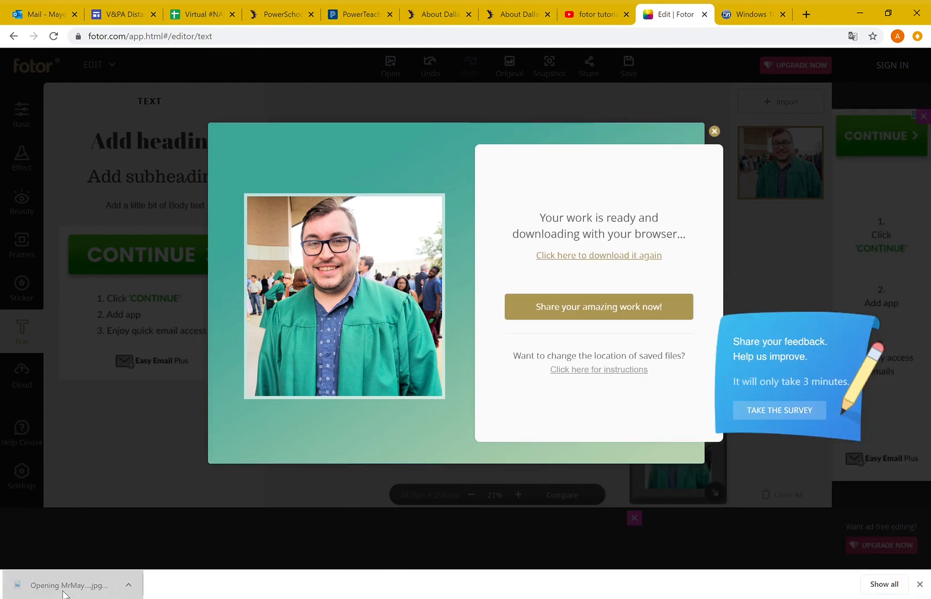